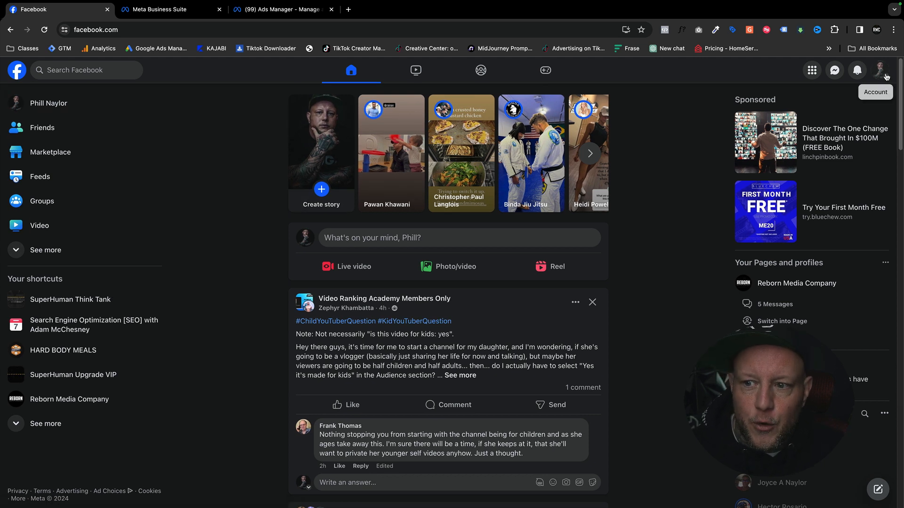
Open Meta Business Suite from the Facebook account options.
left_click(880, 70)
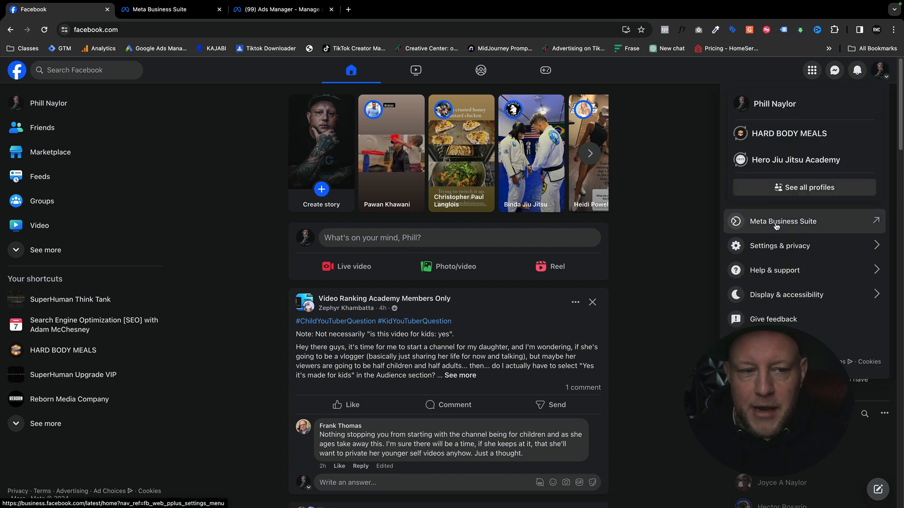
left_click(775, 225)
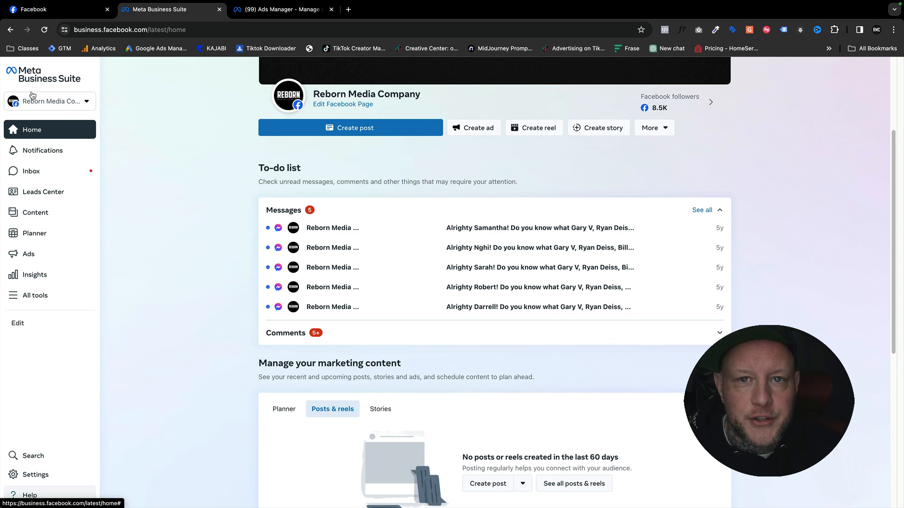
scroll(123, 274, "up", 3)
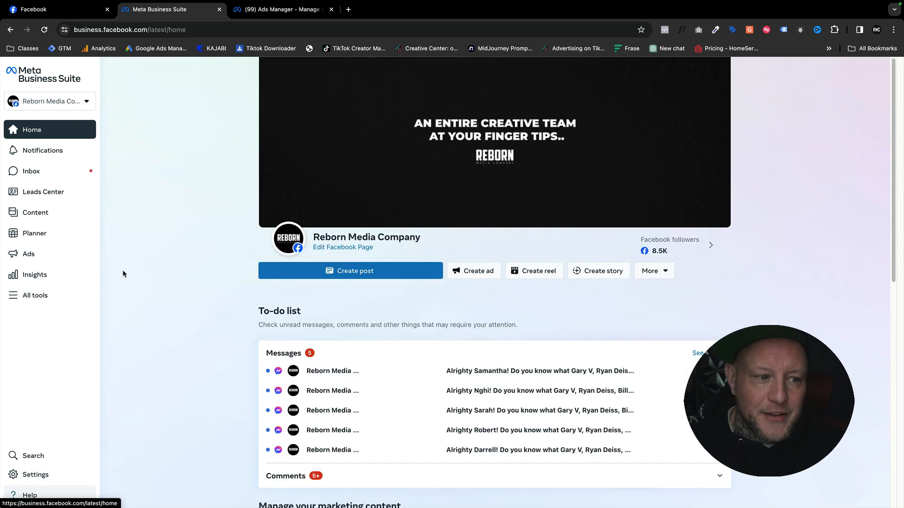
Find Ads Manager among all Business Suite tools and switch to its already open campaign overview.
left_click(38, 300)
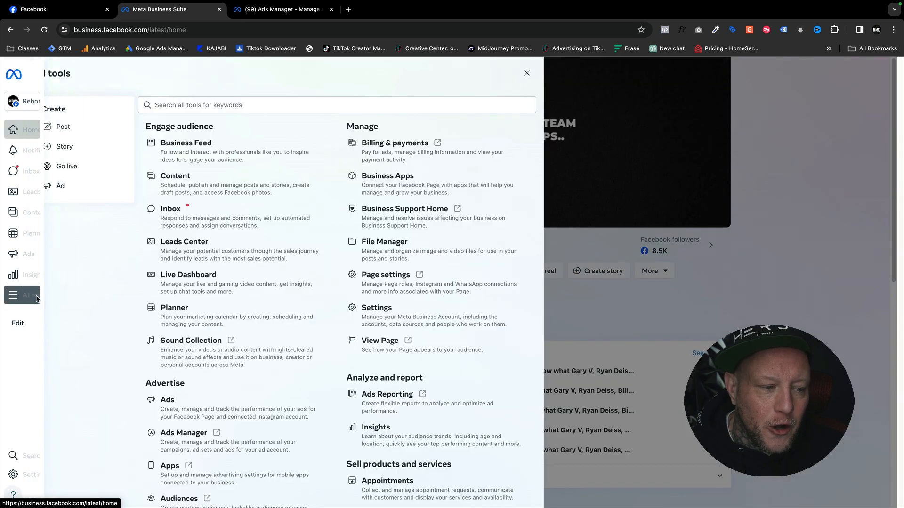
scroll(198, 310, "down", 1)
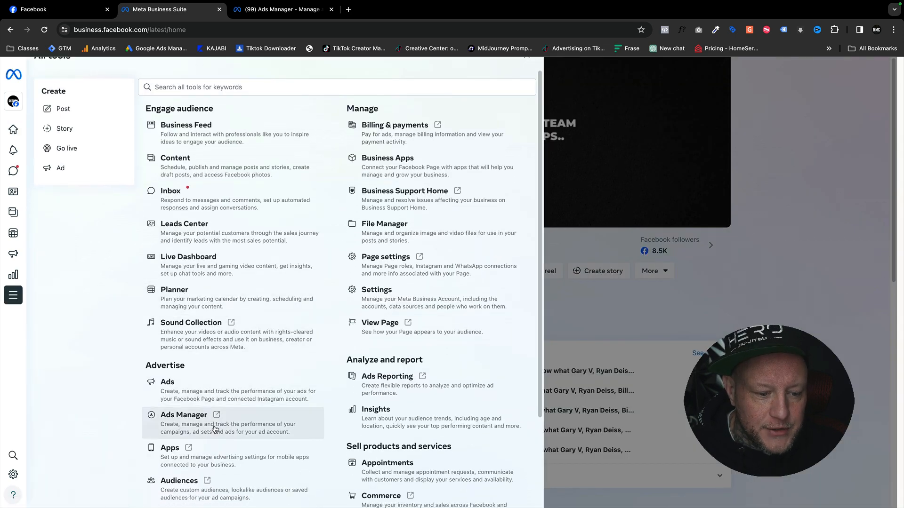
left_click(278, 10)
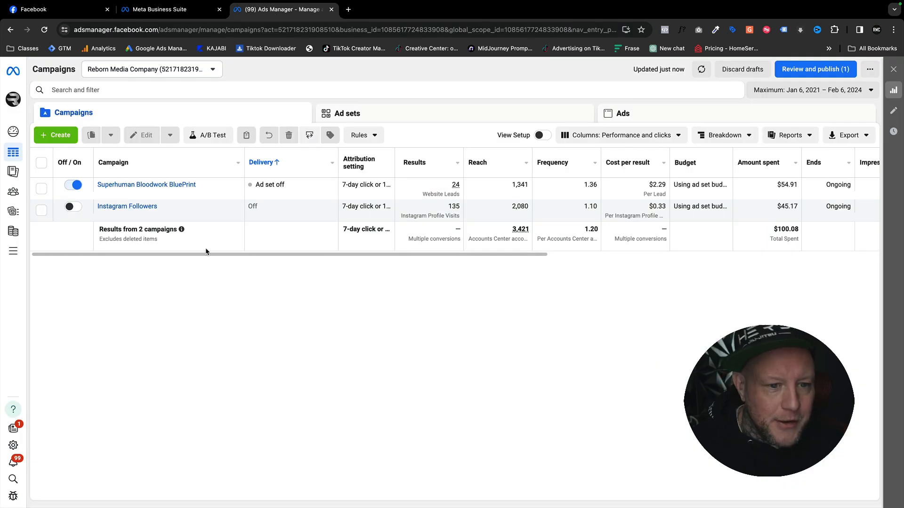
Create a new auction campaign with the Awareness objective and name it "Awareness - BROAD".
mouse_move(286, 220)
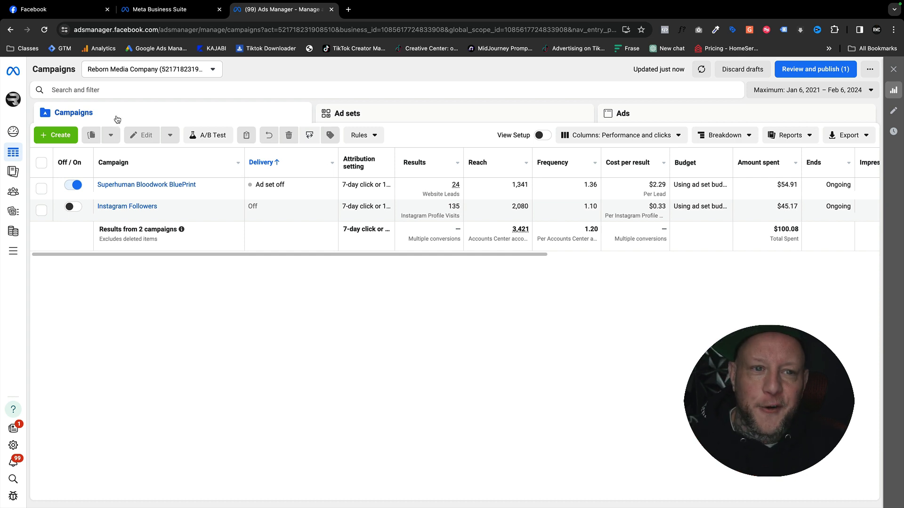
left_click(61, 134)
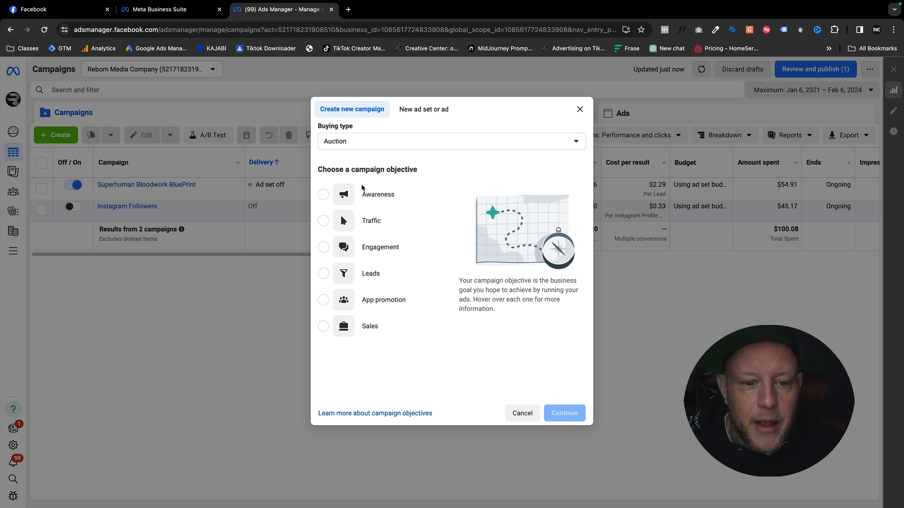
left_click(345, 196)
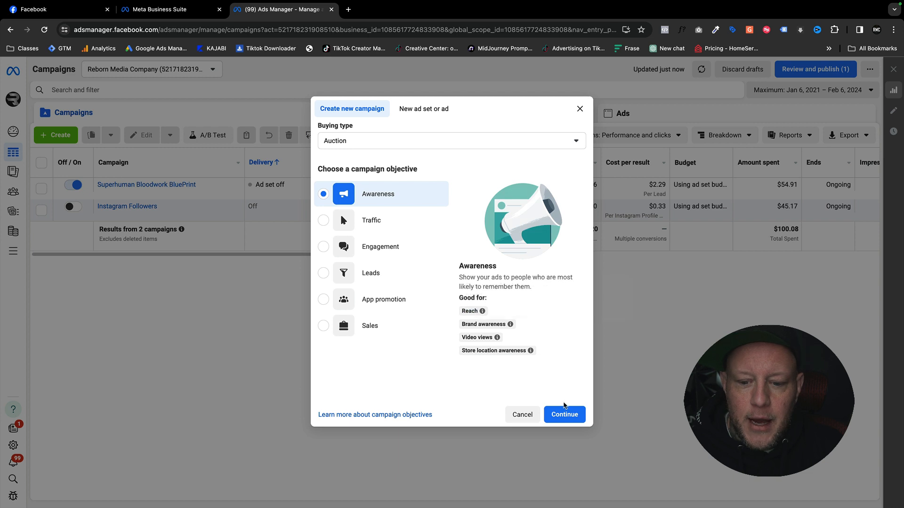
left_click(567, 415)
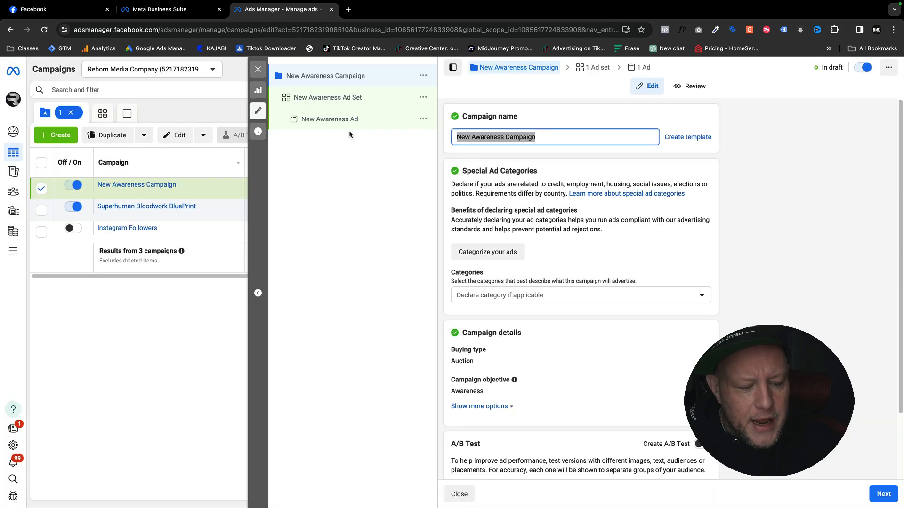
type("Awareness - BROAD")
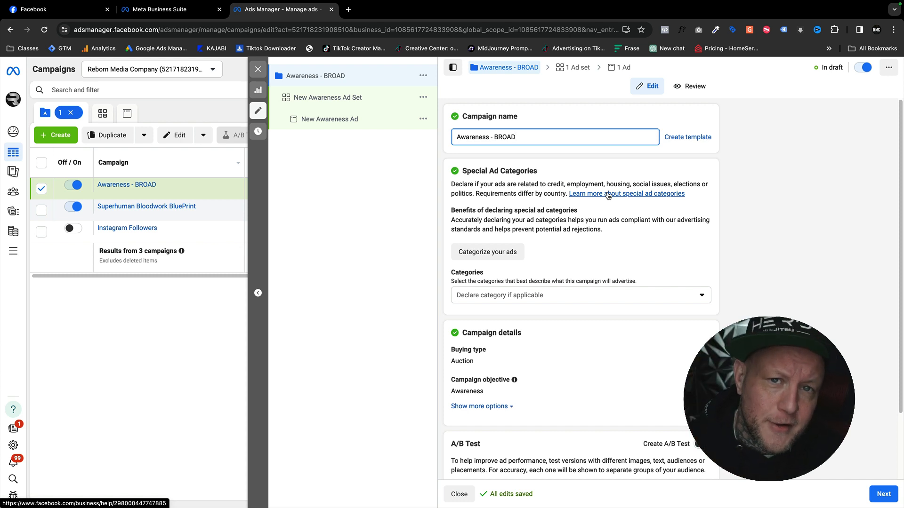
Review the campaign's name, special ad categories, details, A/B test and Advantage campaign budget settings.
scroll(486, 259, "down", 2)
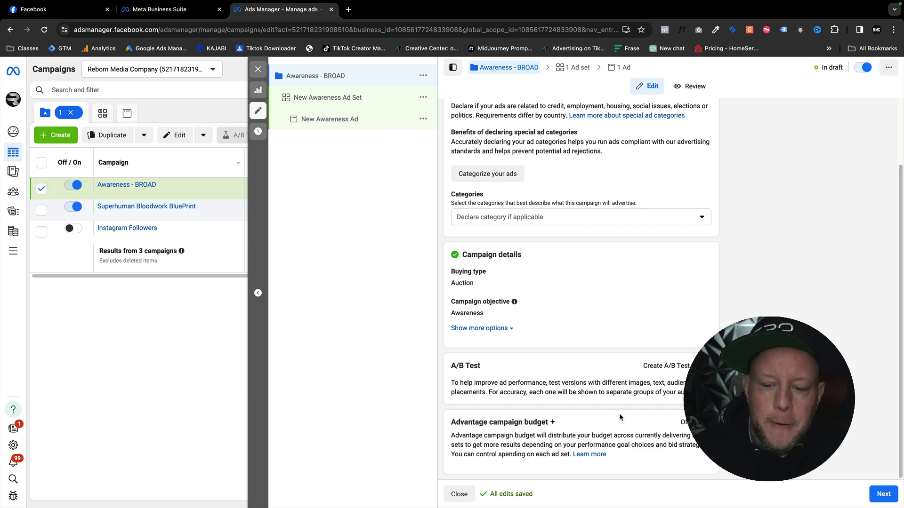
scroll(666, 351, "up", 2)
scroll(665, 352, "down", 2)
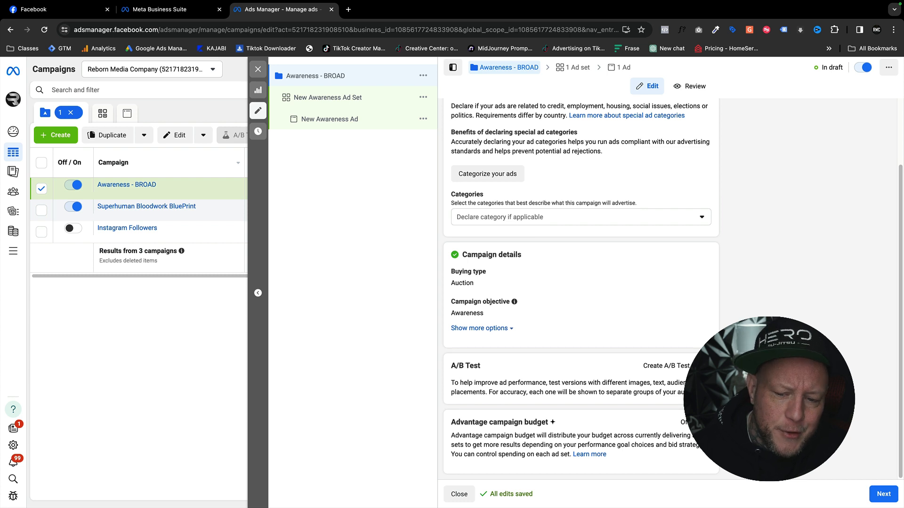
scroll(616, 417, "up", 2)
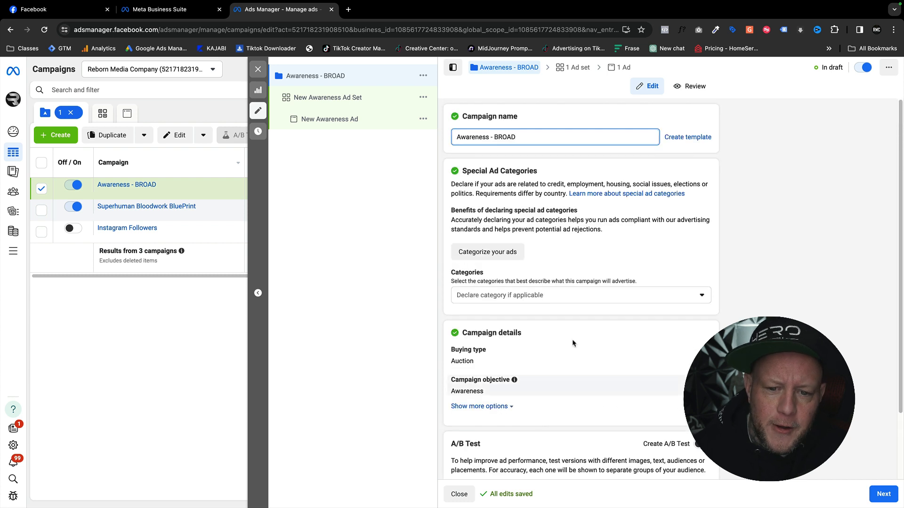
double_click(519, 137)
left_click(454, 138)
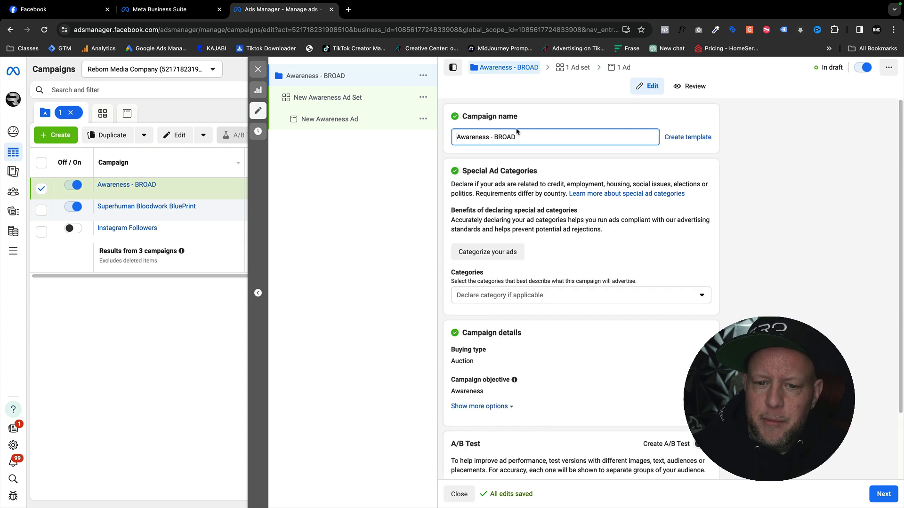
left_click(519, 133)
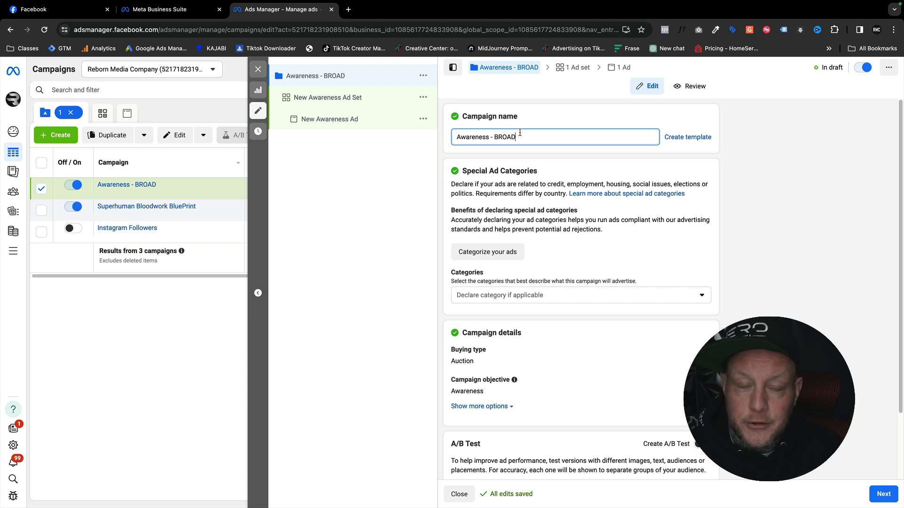
scroll(523, 143, "down", 2)
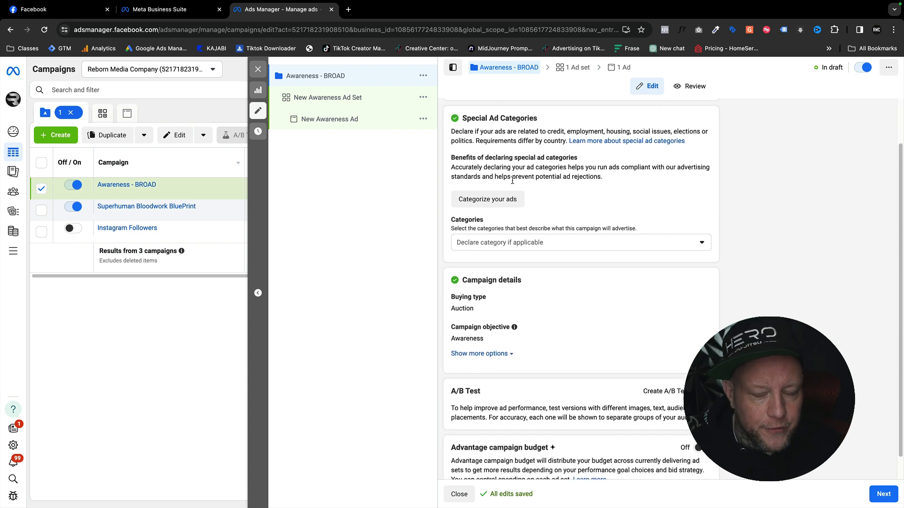
scroll(446, 258, "down", 1)
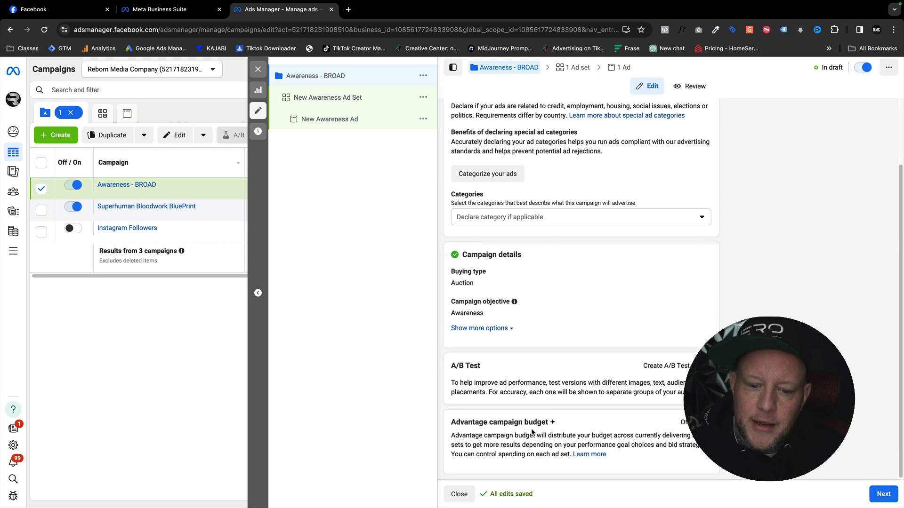
Continue to the ad set level and name the ad set "BROAD TARGETING".
left_click(876, 494)
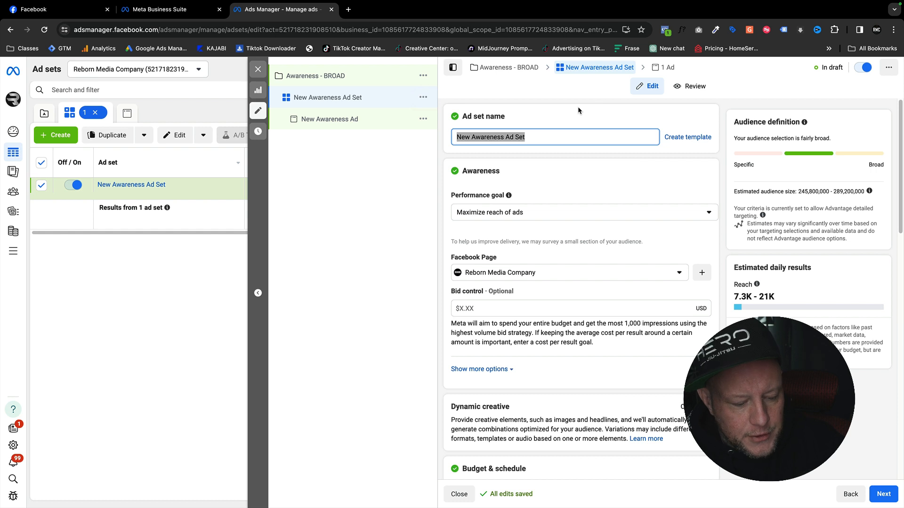
type("BO")
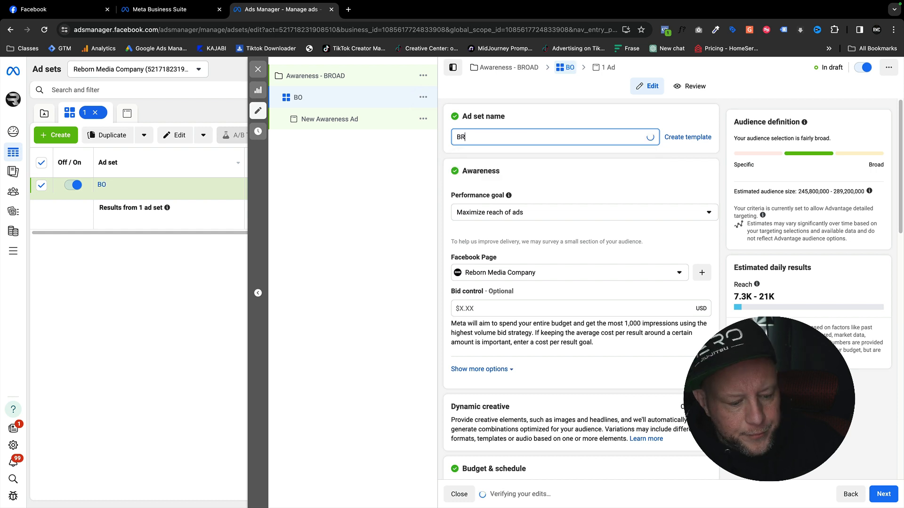
key("BackSpace")
type("ROA")
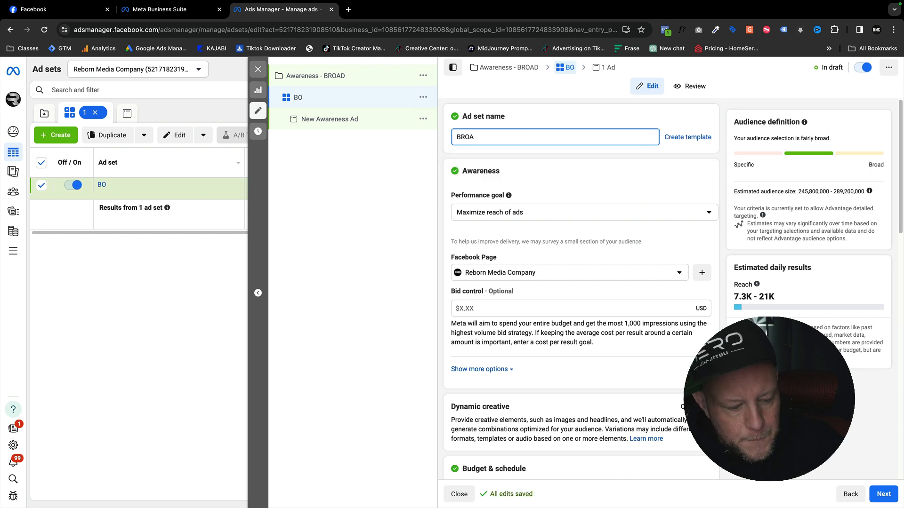
type("D TARGETING")
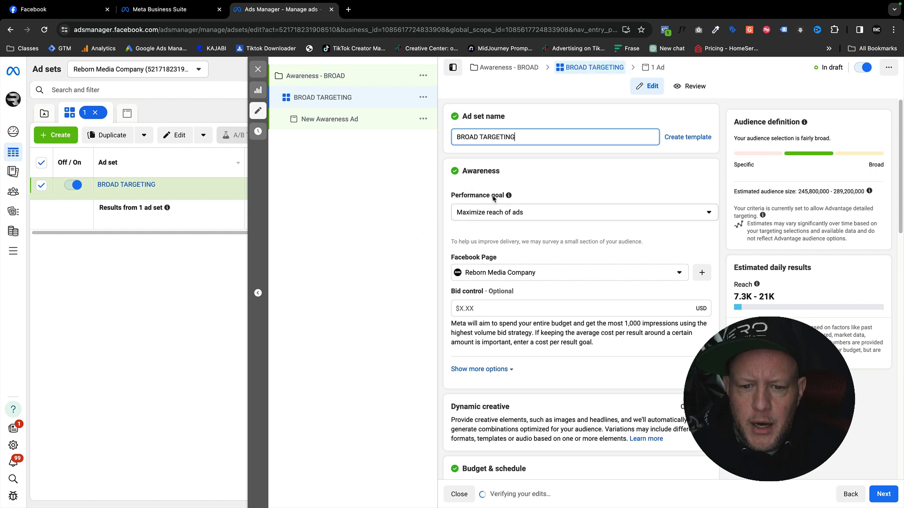
Examine the ad set's performance goal, Facebook Page, dynamic creative, daily budget and schedule settings.
scroll(480, 259, "down", 1)
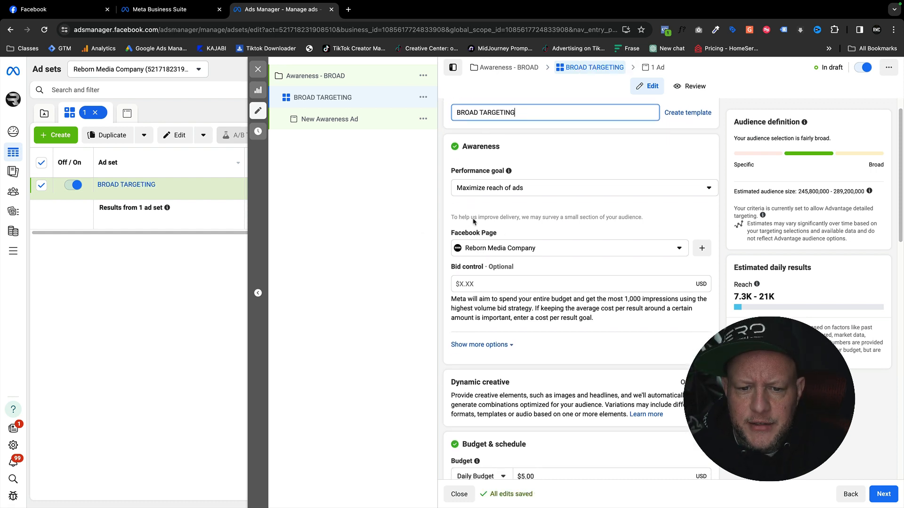
mouse_move(499, 233)
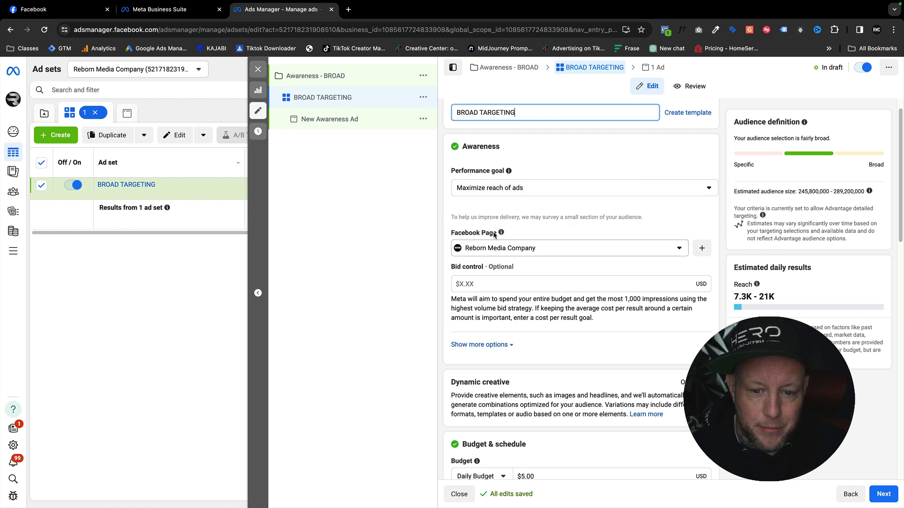
scroll(489, 264, "down", 4)
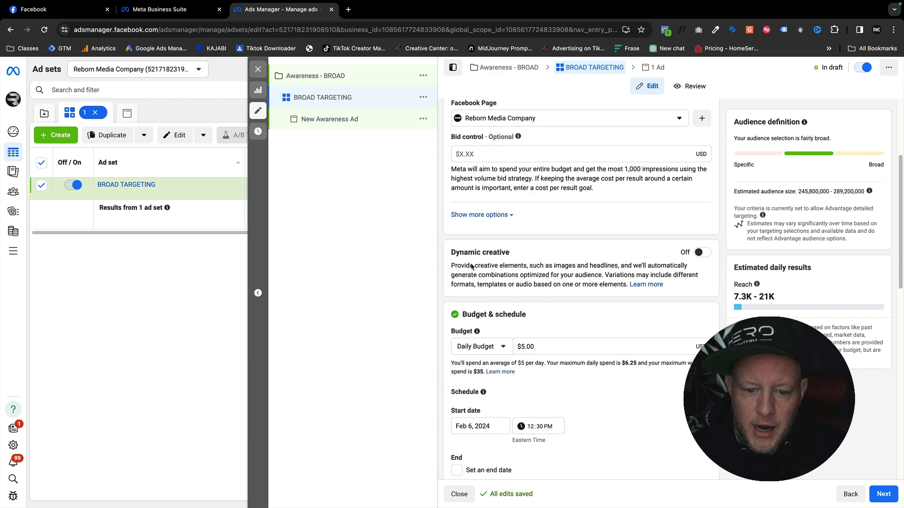
scroll(506, 299, "down", 1)
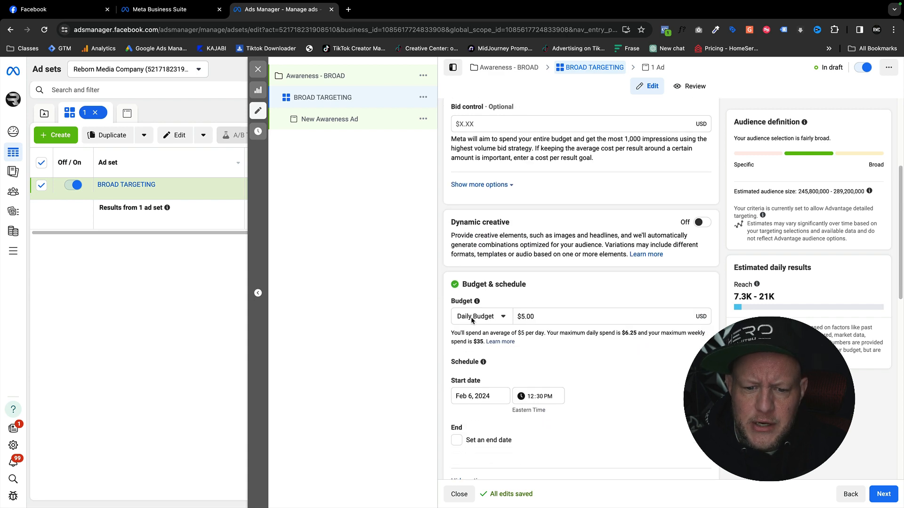
left_click(519, 317)
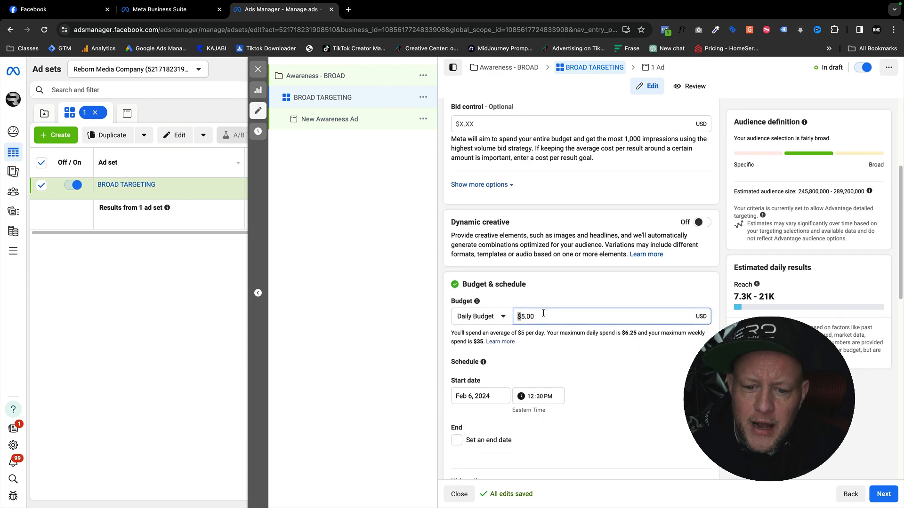
scroll(544, 313, "down", 1)
scroll(544, 313, "down", 1)
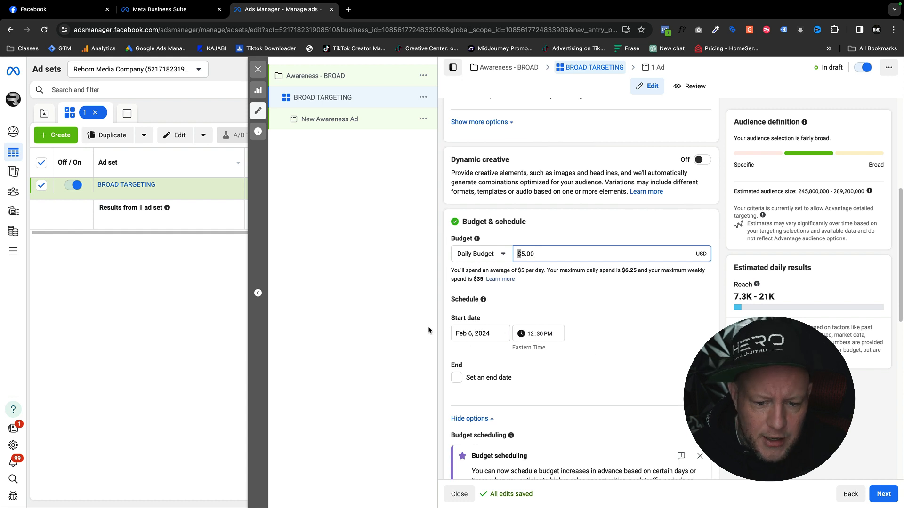
scroll(468, 335, "down", 1)
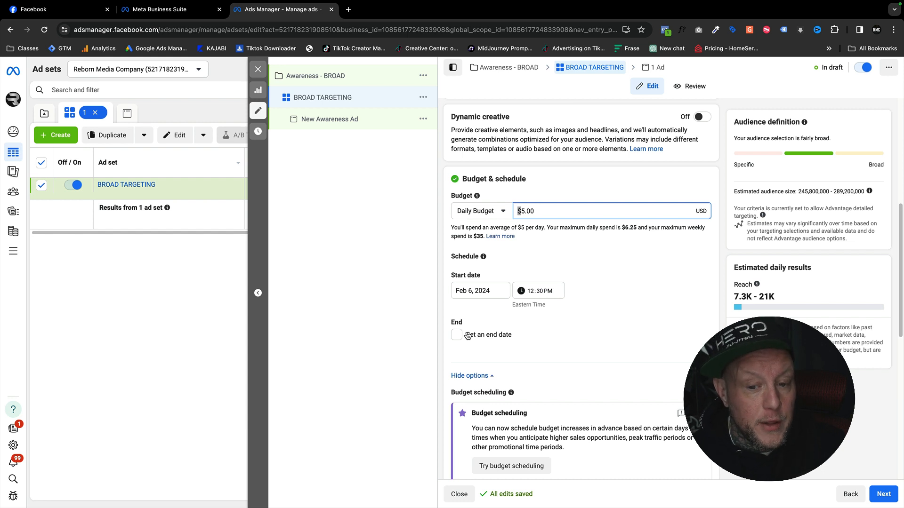
scroll(471, 324, "down", 1)
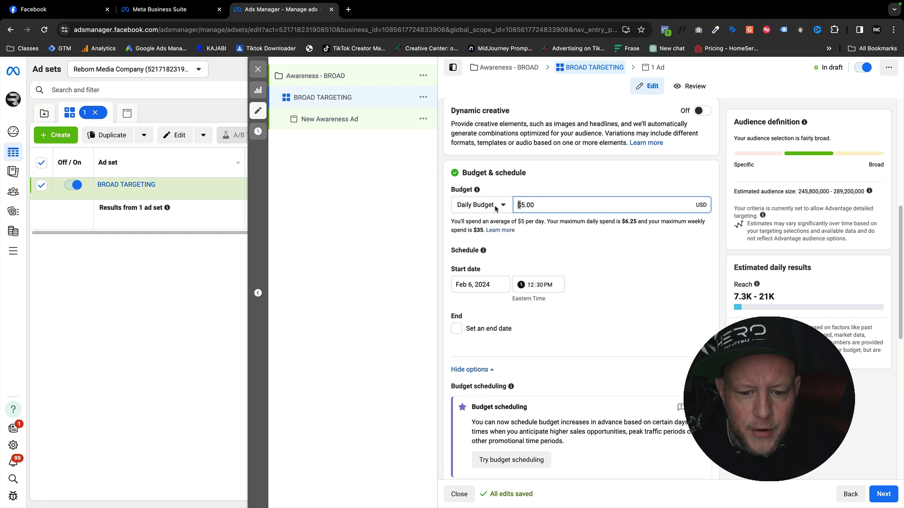
scroll(491, 202, "down", 2)
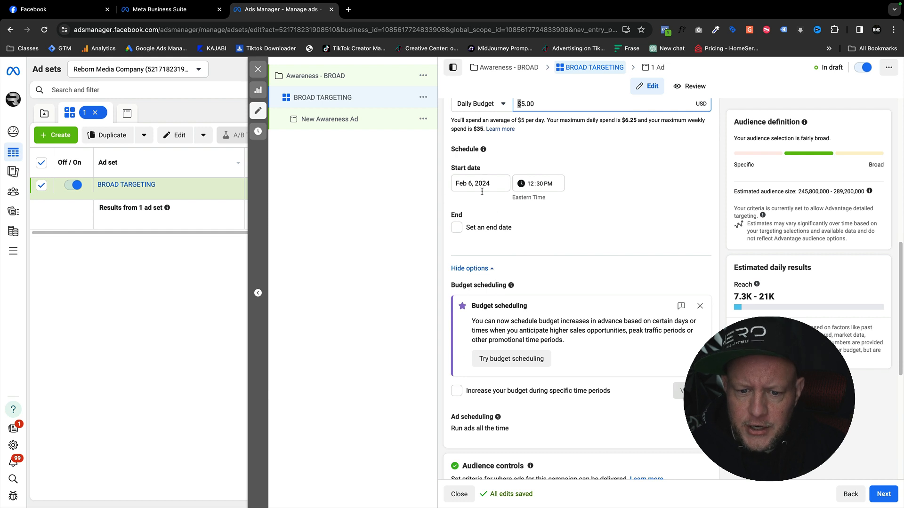
Change the ad set's audience location from the whole United States to the place "Conquer Self Defense Brentwood, NH".
scroll(497, 217, "down", 3)
scroll(505, 227, "down", 2)
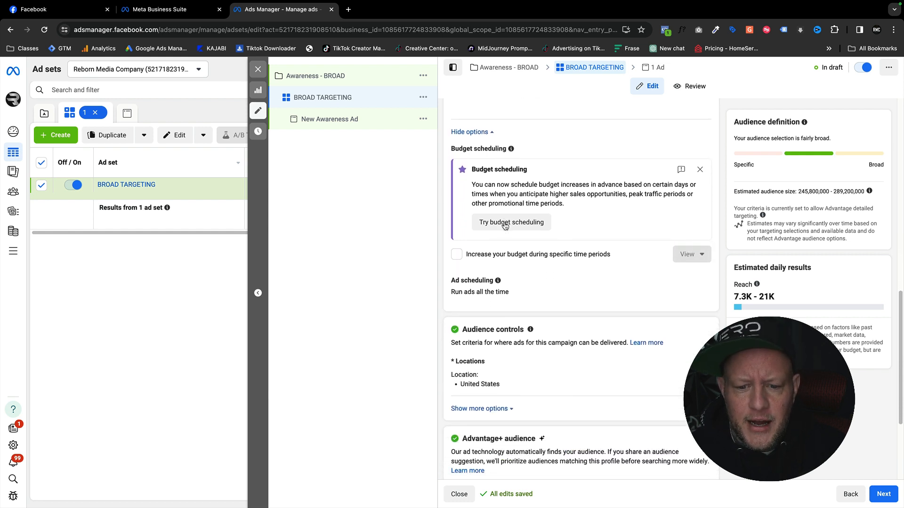
scroll(502, 235, "down", 1)
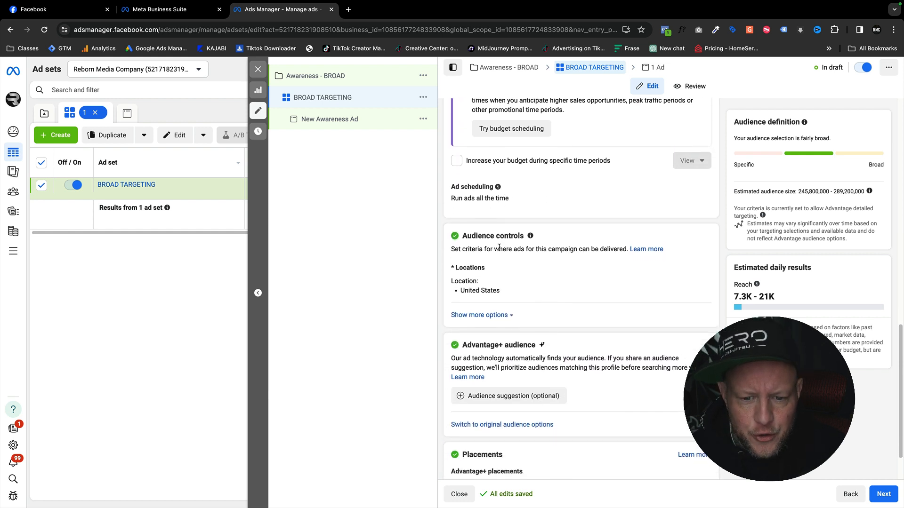
mouse_move(476, 275)
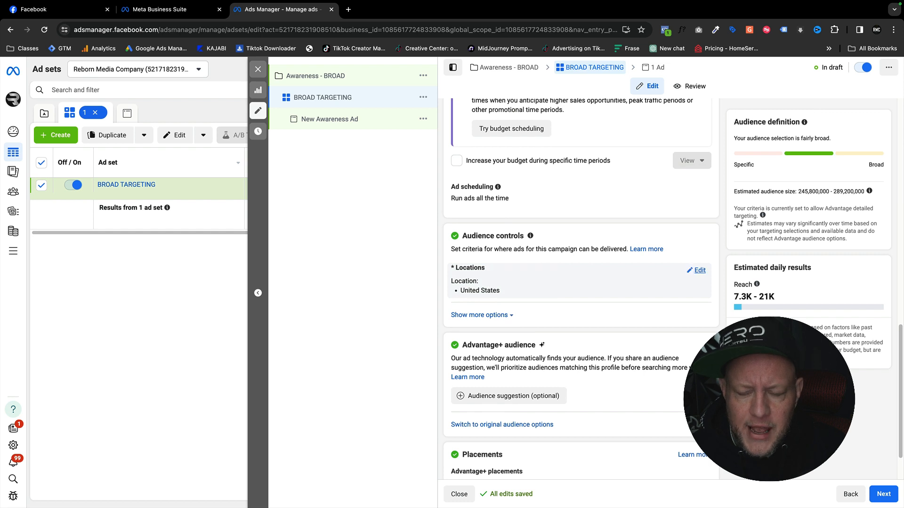
left_click(690, 270)
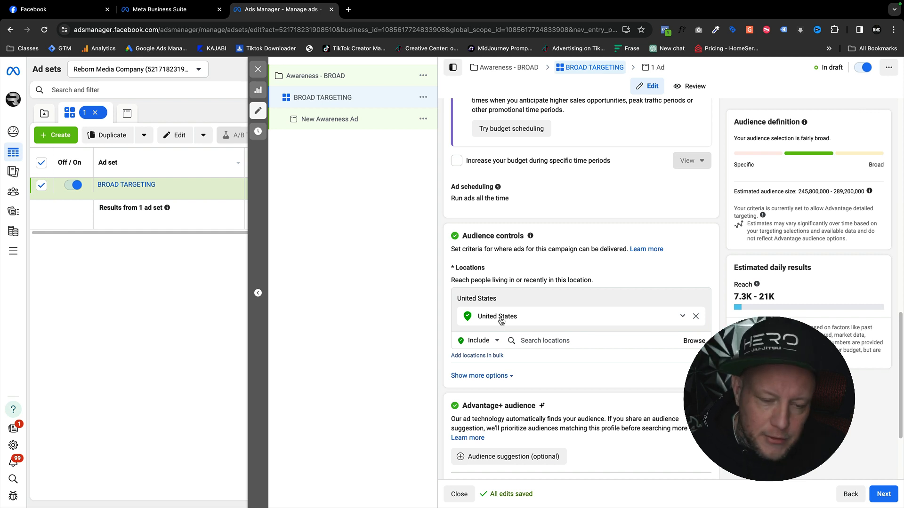
left_click(543, 341)
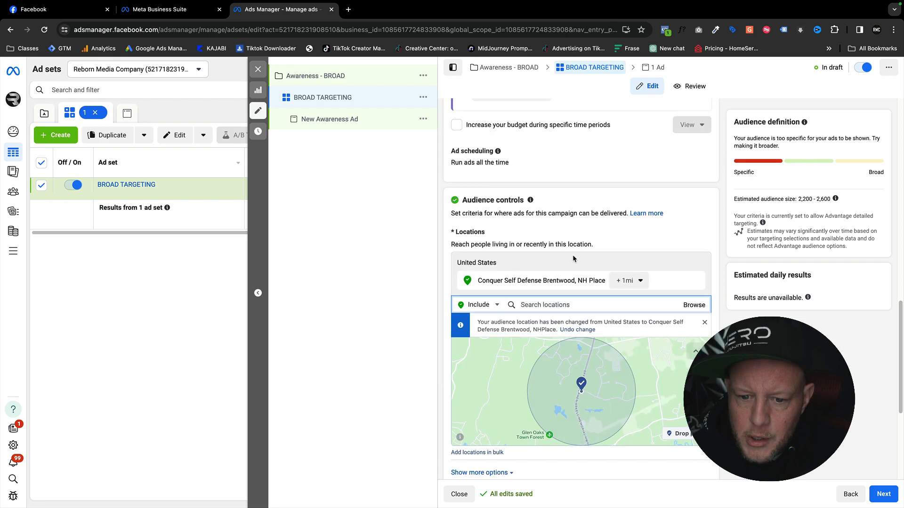
Try a 50-mile and a 13-mile radius around the Conquer Self Defense location.
left_click(628, 281)
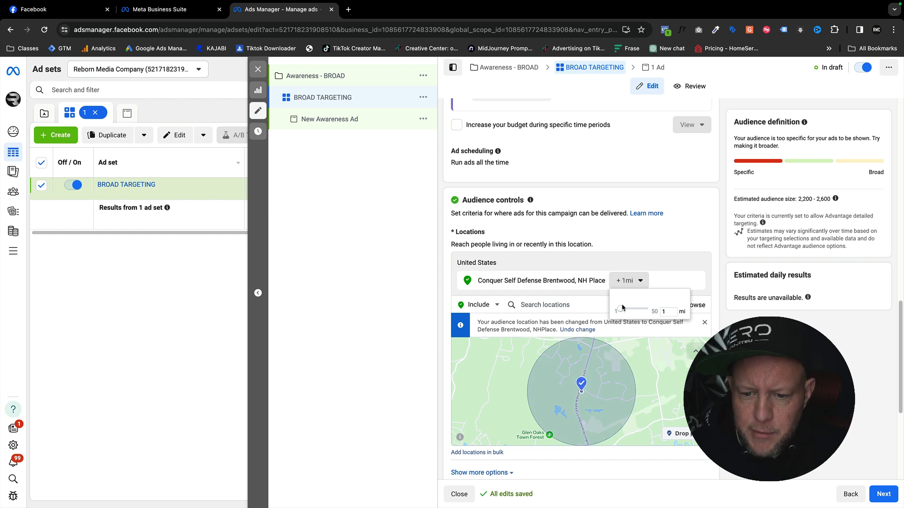
left_click_drag(623, 311, 676, 314)
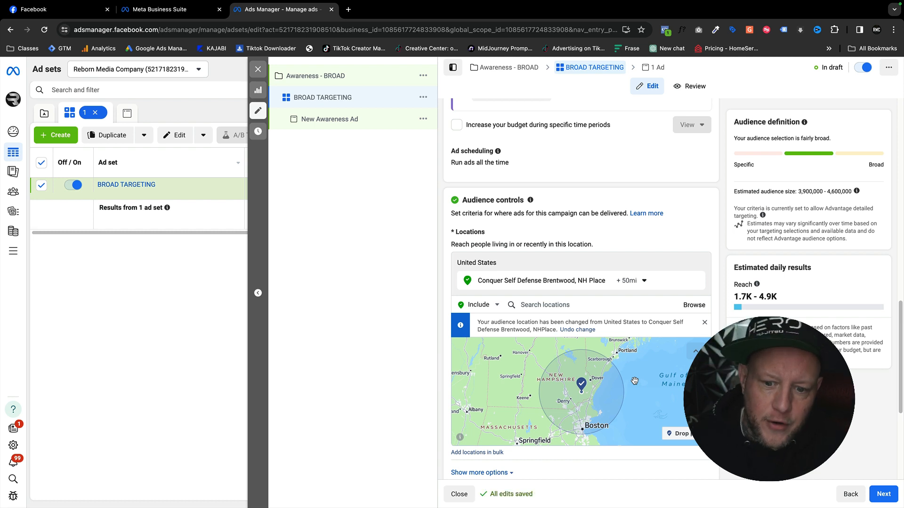
left_click(646, 281)
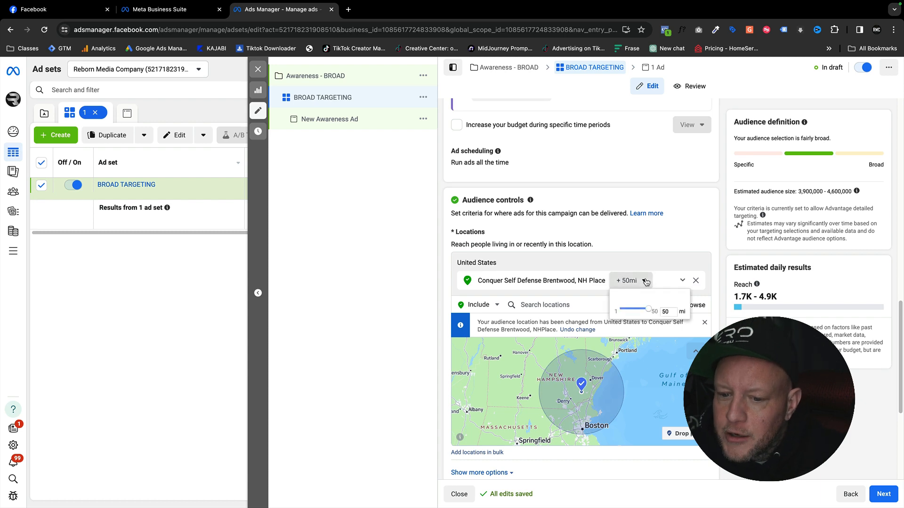
left_click_drag(649, 309, 631, 309)
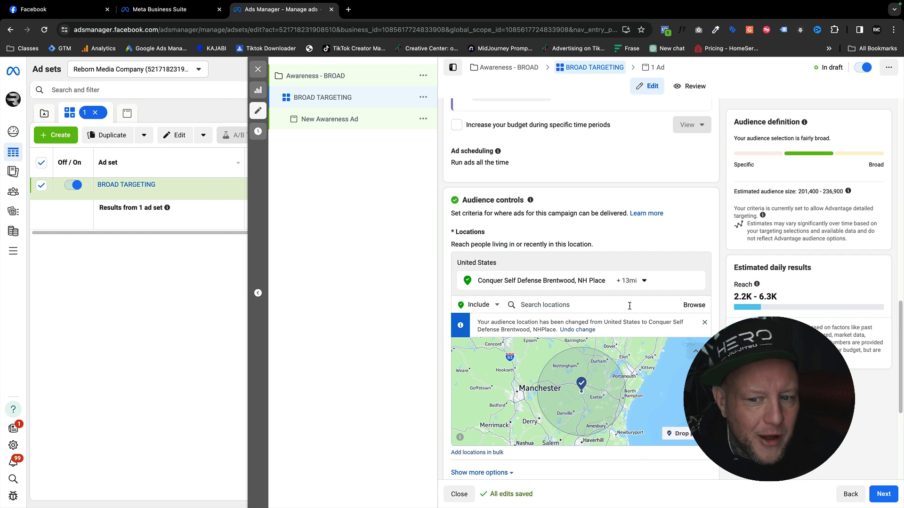
Set the radius around the Conquer Self Defense location to 10 miles.
left_click(629, 281)
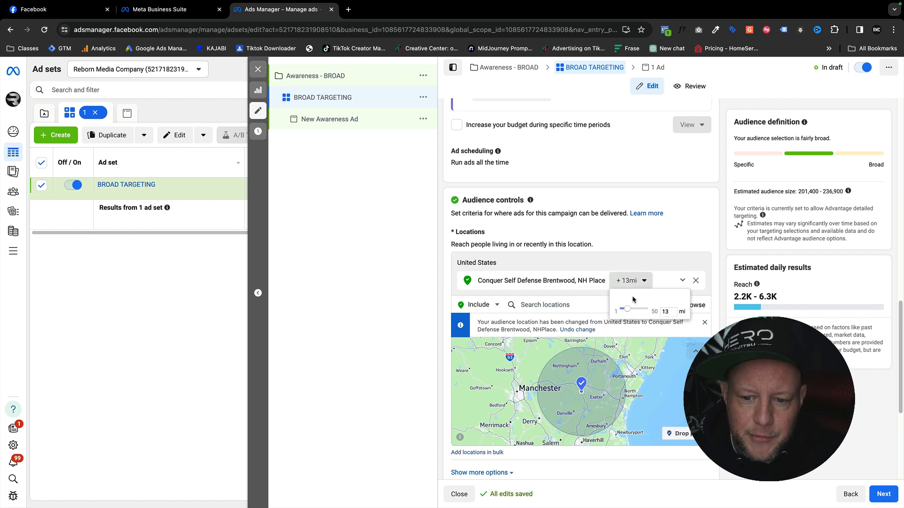
double_click(665, 311)
type("10")
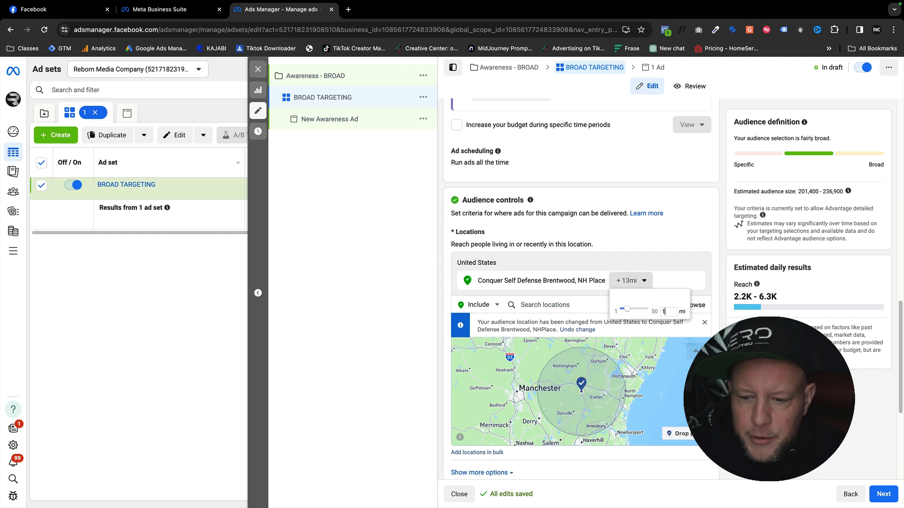
left_click(741, 290)
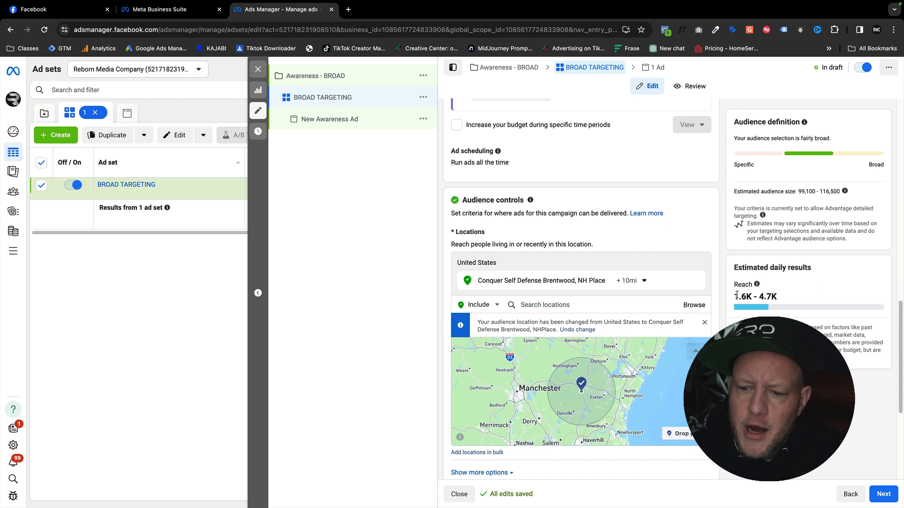
Examine the estimated daily reach and the ad set's Advantage+ audience and placements settings.
left_click_drag(735, 297, 769, 296)
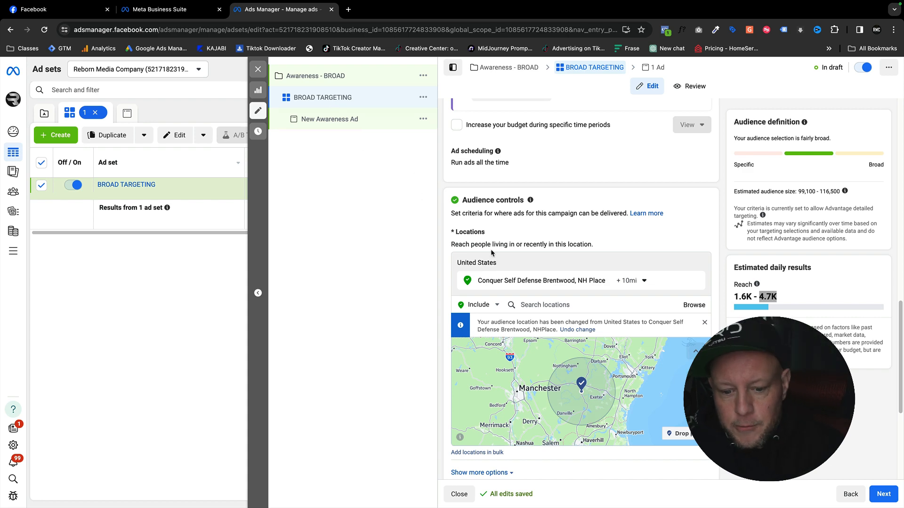
scroll(491, 252, "down", 3)
scroll(491, 250, "down", 1)
scroll(517, 203, "up", 5)
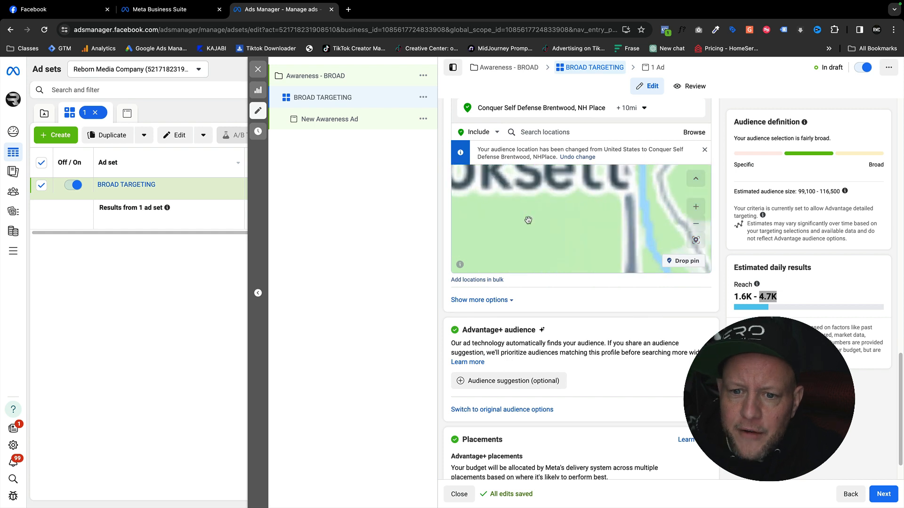
scroll(518, 203, "down", 2)
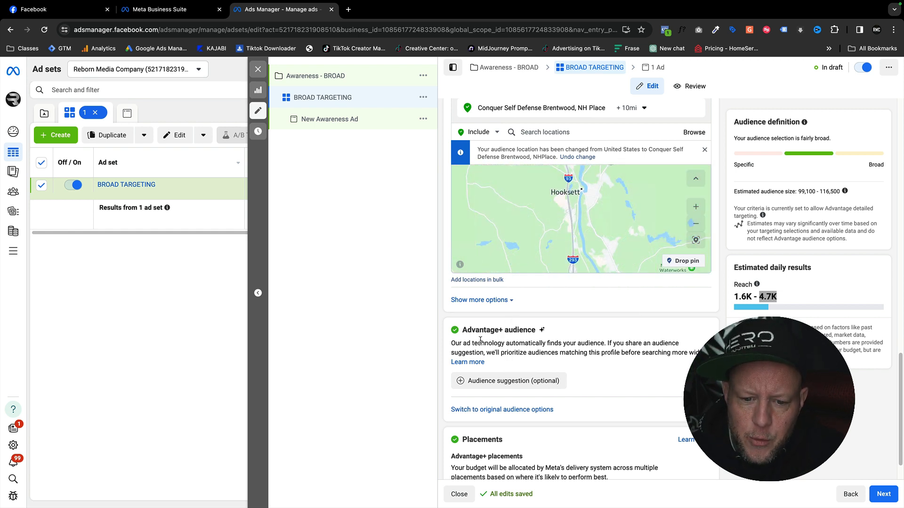
scroll(482, 339, "down", 1)
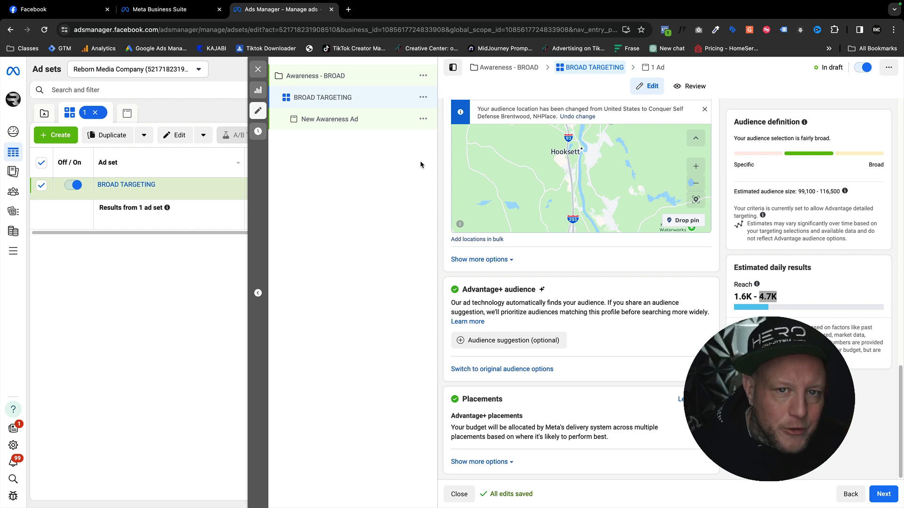
scroll(557, 187, "down", 2)
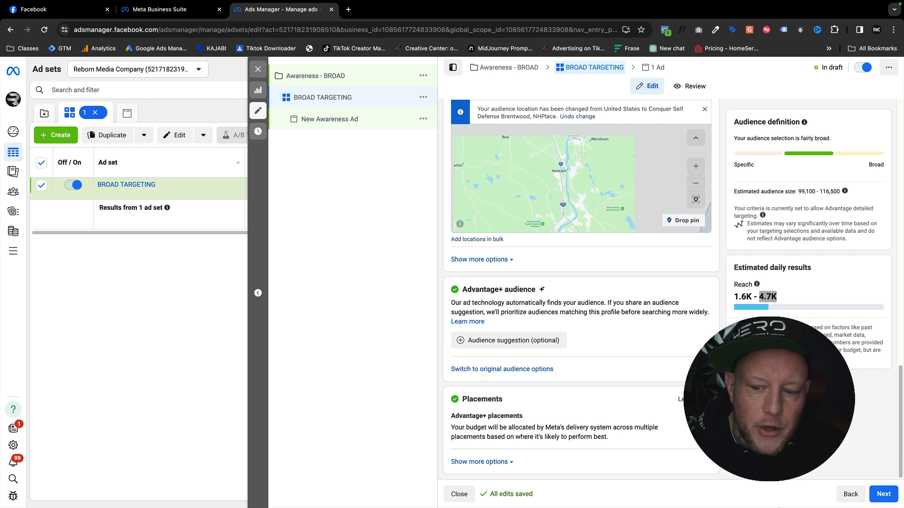
Continue to the ad level and name the ad "AD 1".
left_click(884, 495)
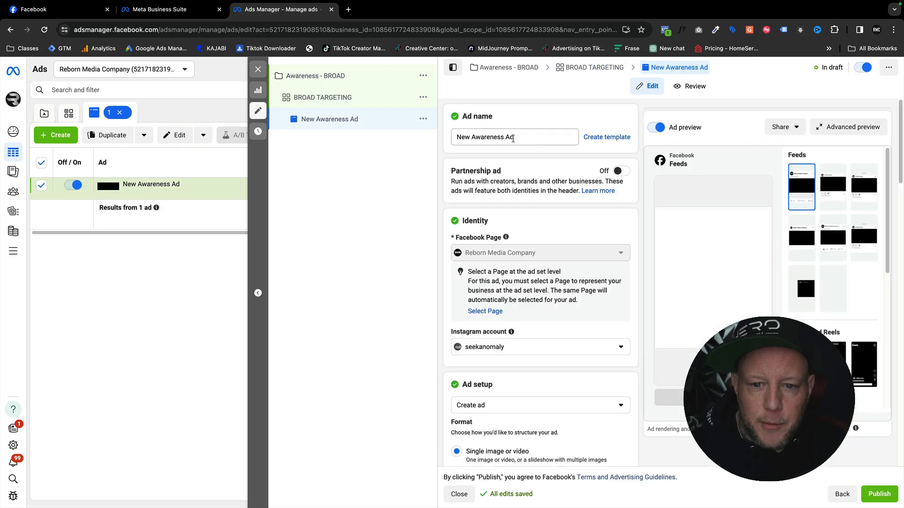
left_click(513, 139)
triple_click(540, 138)
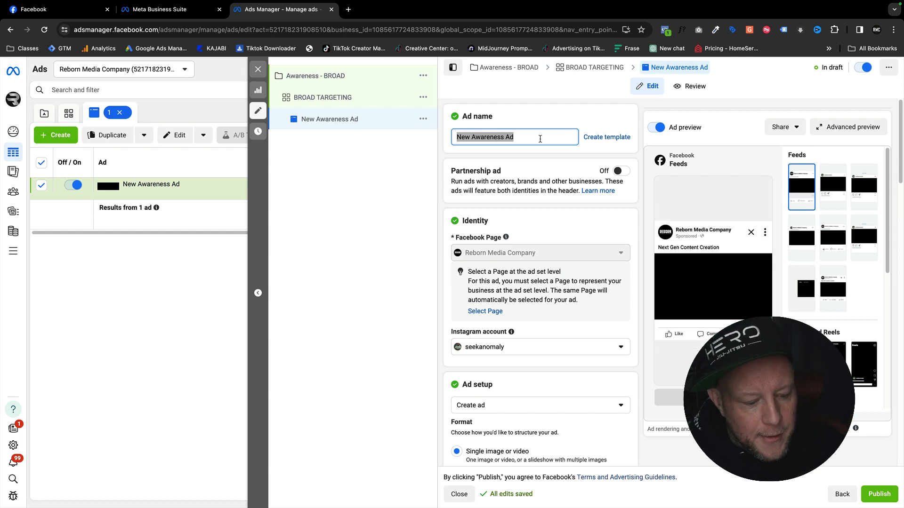
type("AD 12")
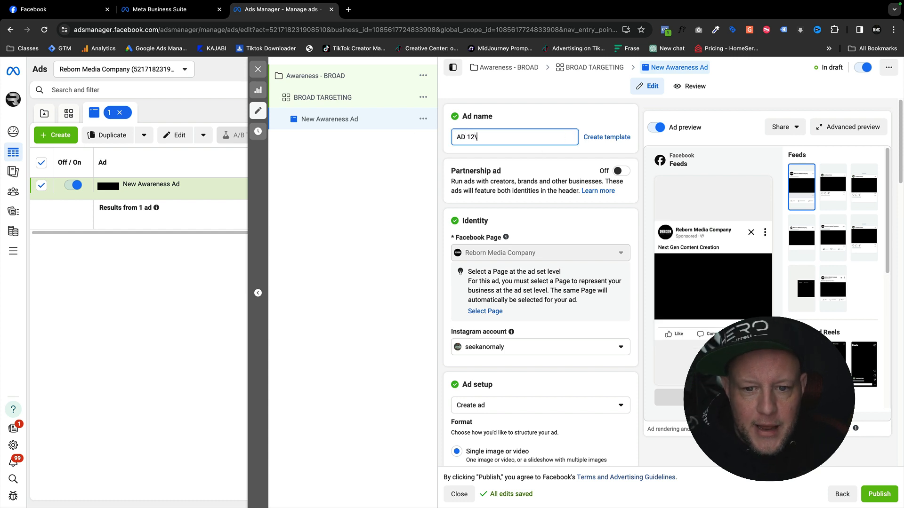
type("\\")
key("BackSpace")
key("BackSpace")
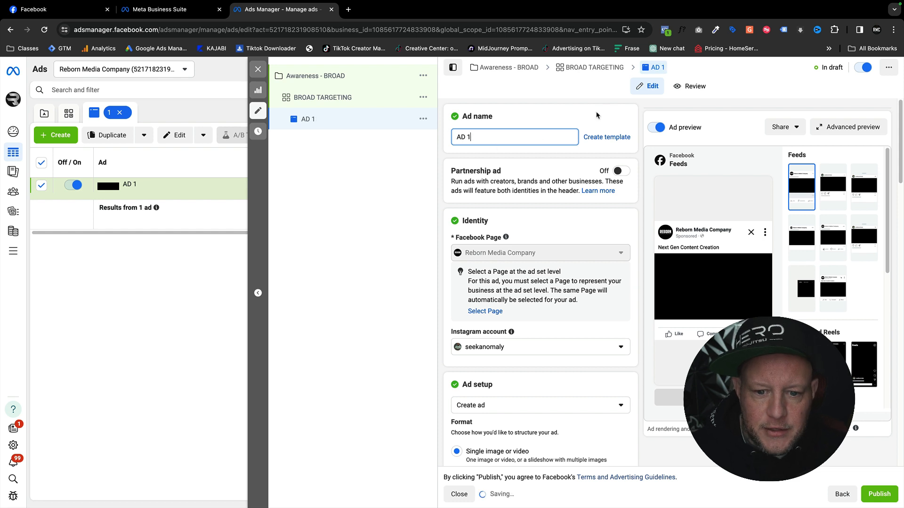
Change the ad setup from creating a new ad to "Use existing post".
scroll(503, 187, "down", 1)
scroll(502, 187, "down", 1)
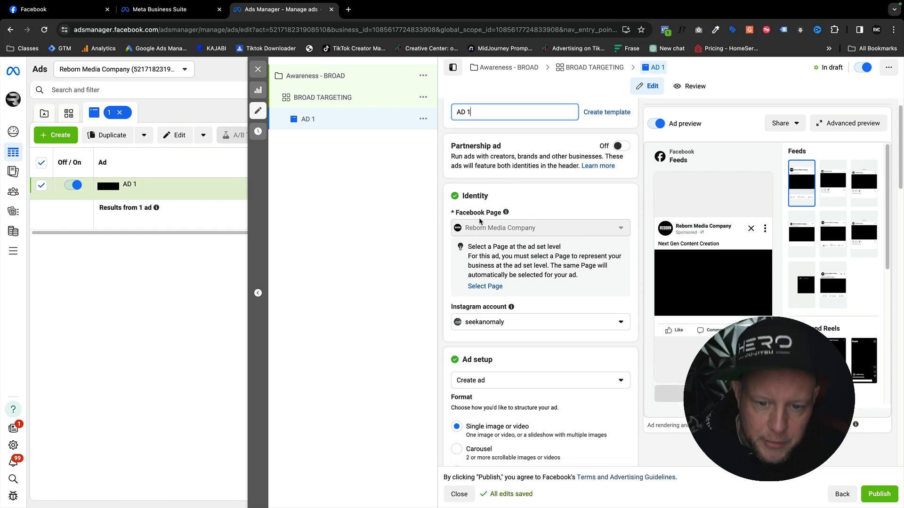
scroll(532, 301, "down", 2)
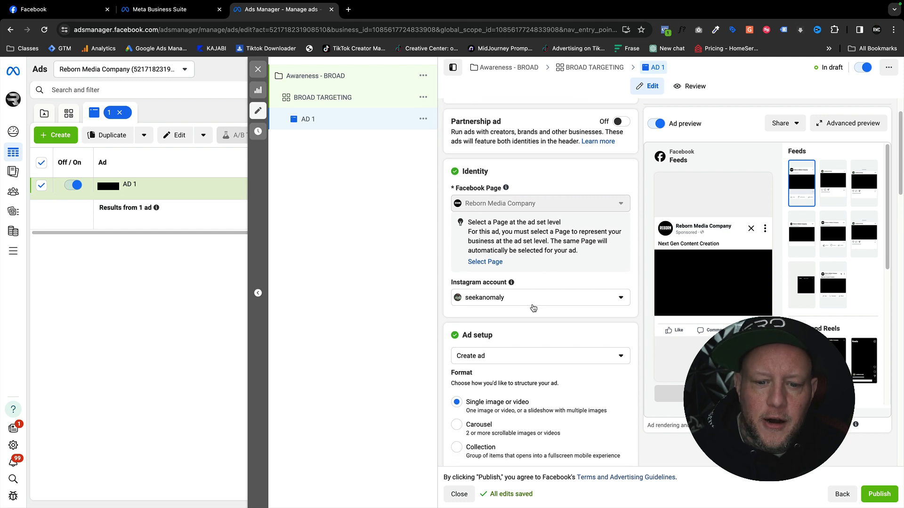
scroll(533, 302, "down", 3)
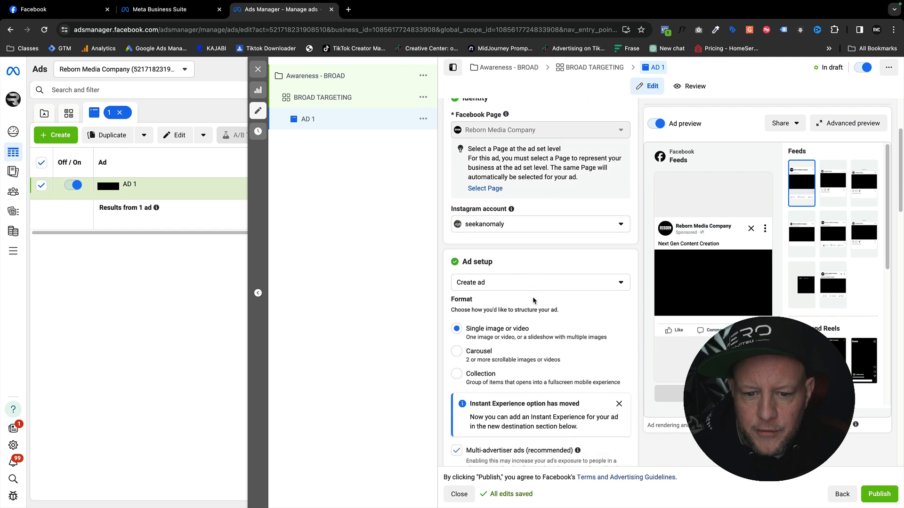
scroll(533, 300, "down", 1)
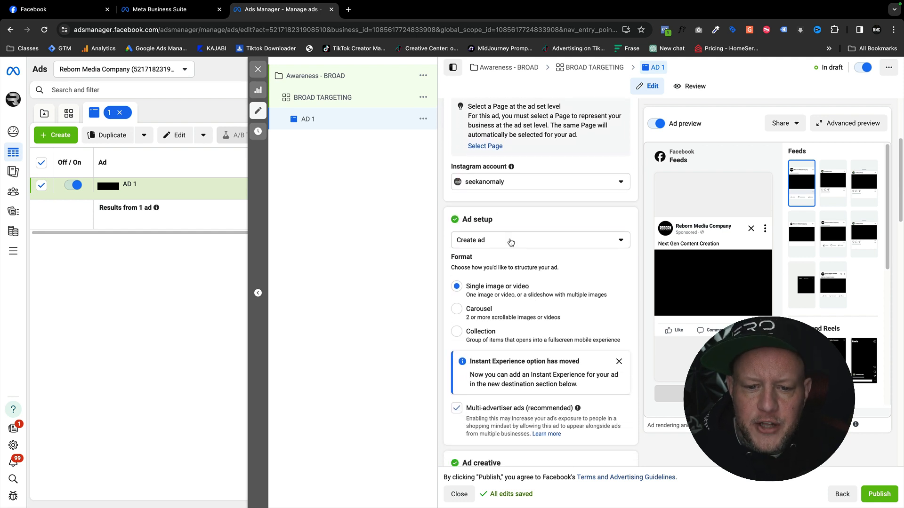
left_click(498, 242)
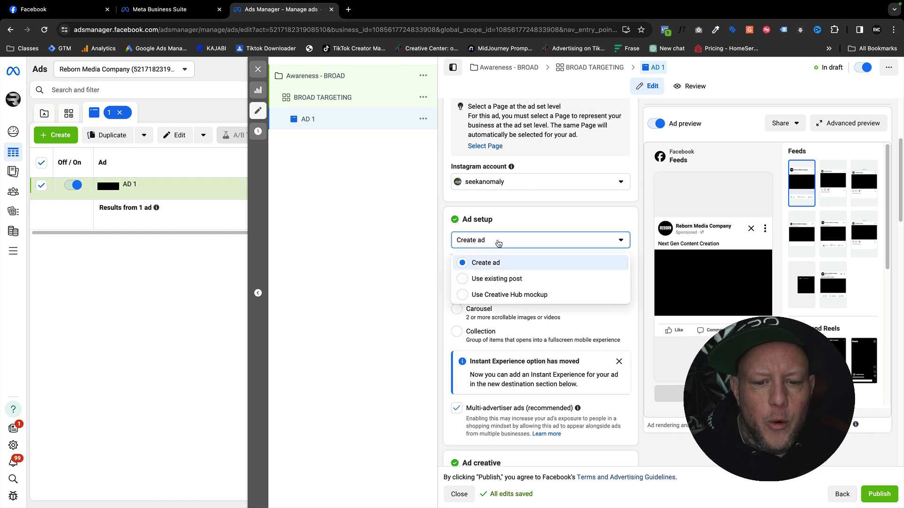
left_click(499, 278)
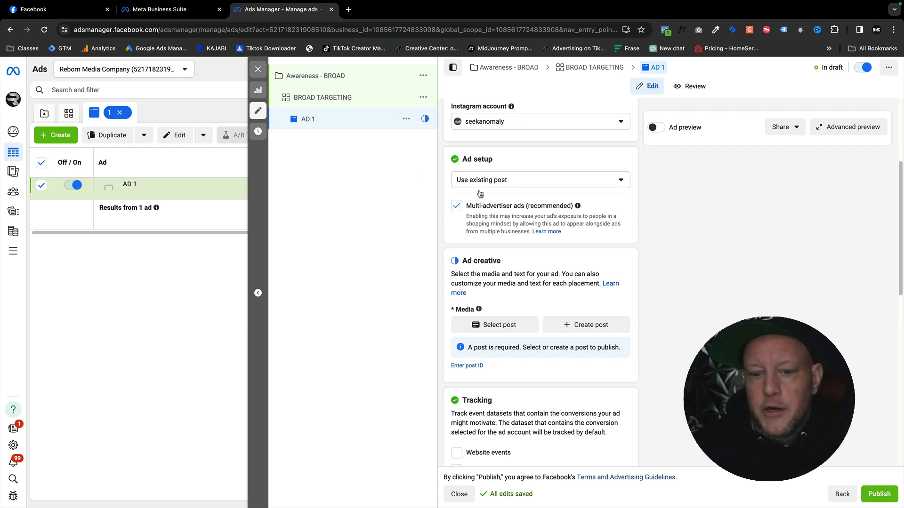
Select the "Reborn Media Company" Facebook photo post from September 2022 as the ad creative.
scroll(476, 295, "down", 1)
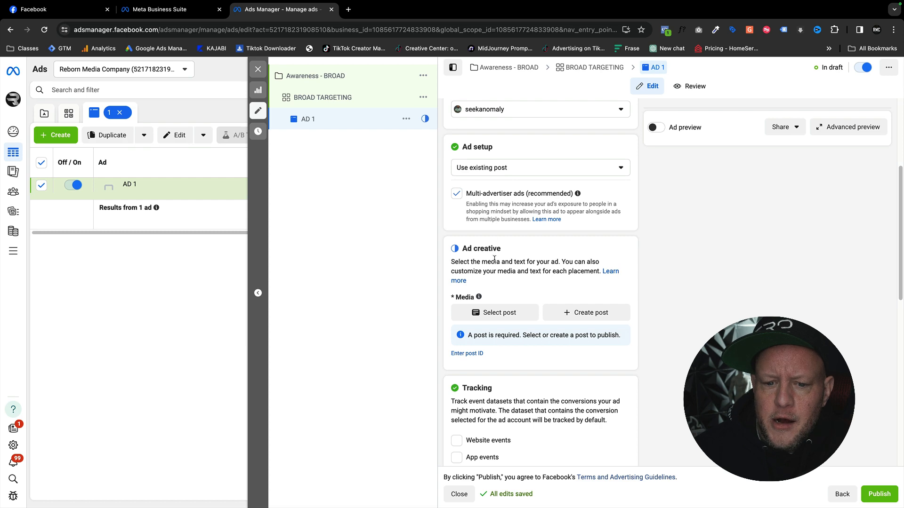
left_click(487, 313)
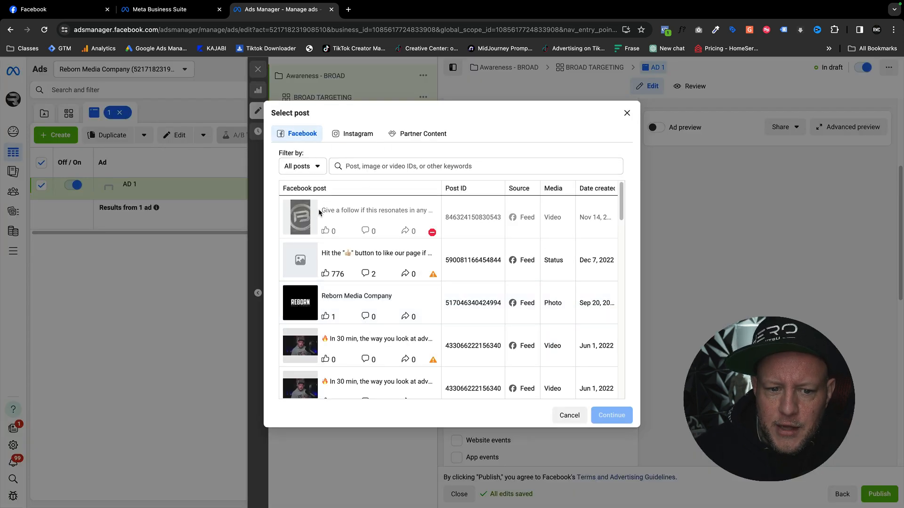
left_click(402, 295)
left_click(610, 415)
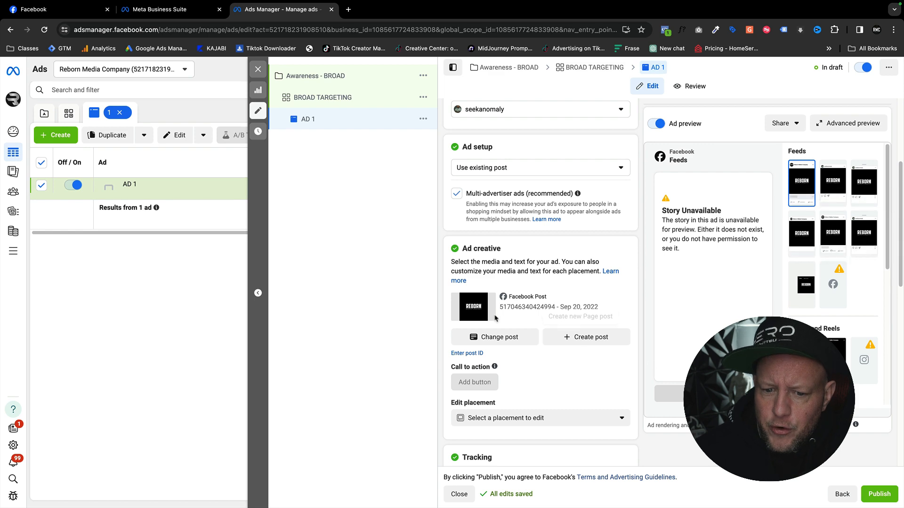
Review the ad's creative, tracking and URL parameter settings, and close the editor without publishing the draft items.
scroll(513, 327, "down", 1)
scroll(513, 326, "down", 3)
mouse_move(507, 242)
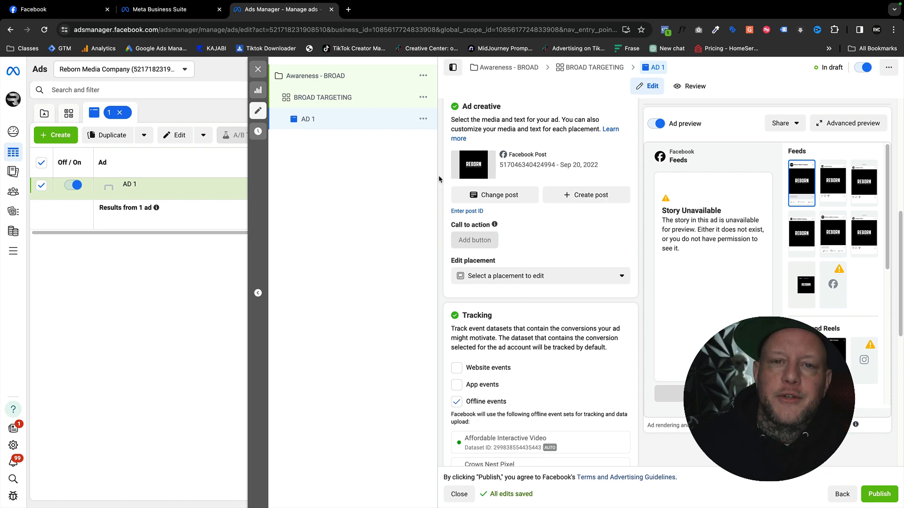
scroll(541, 235, "down", 8)
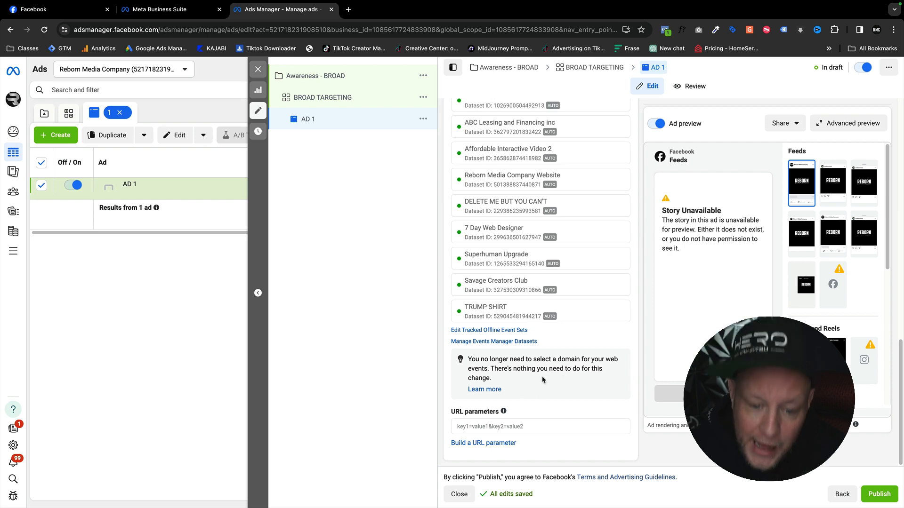
scroll(532, 395, "up", 5)
scroll(531, 392, "up", 5)
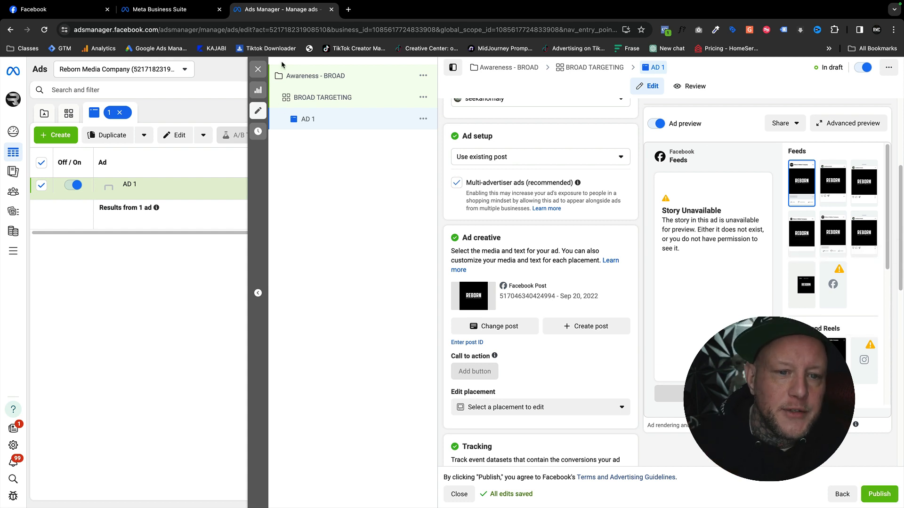
left_click(258, 69)
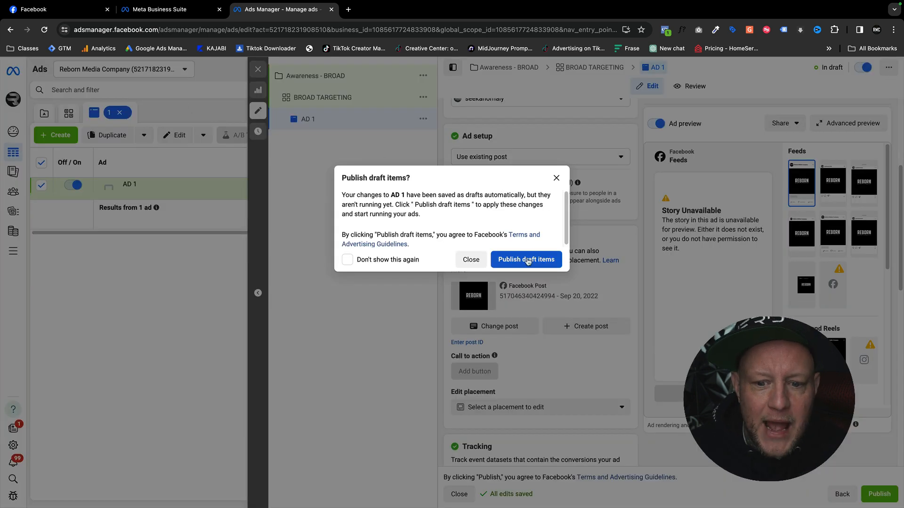
left_click(471, 260)
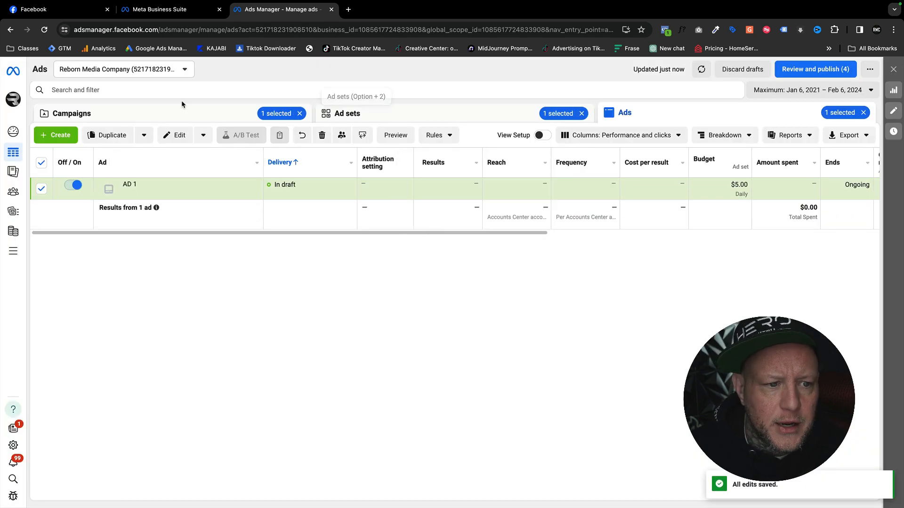
Rename the draft "Awareness - BROAD" campaign as "Awareness Campaigns" and close its editor without publishing the draft items.
left_click(182, 113)
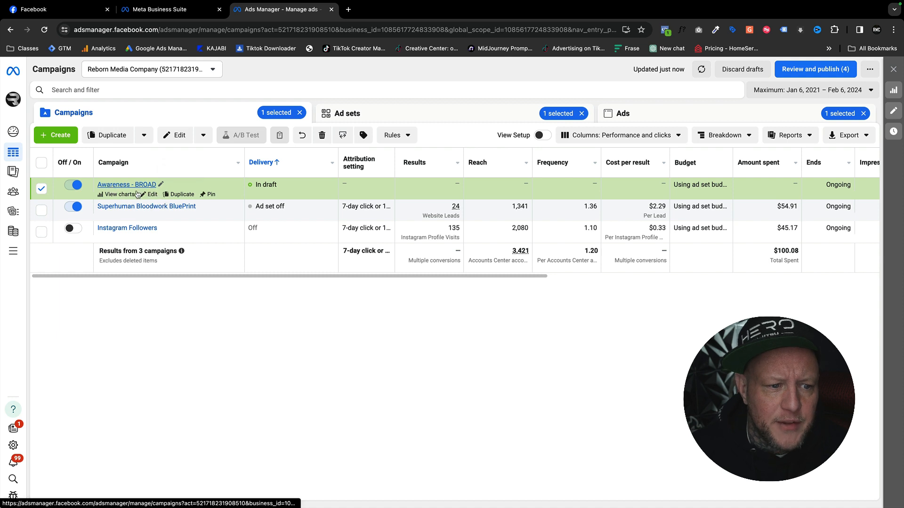
left_click(149, 194)
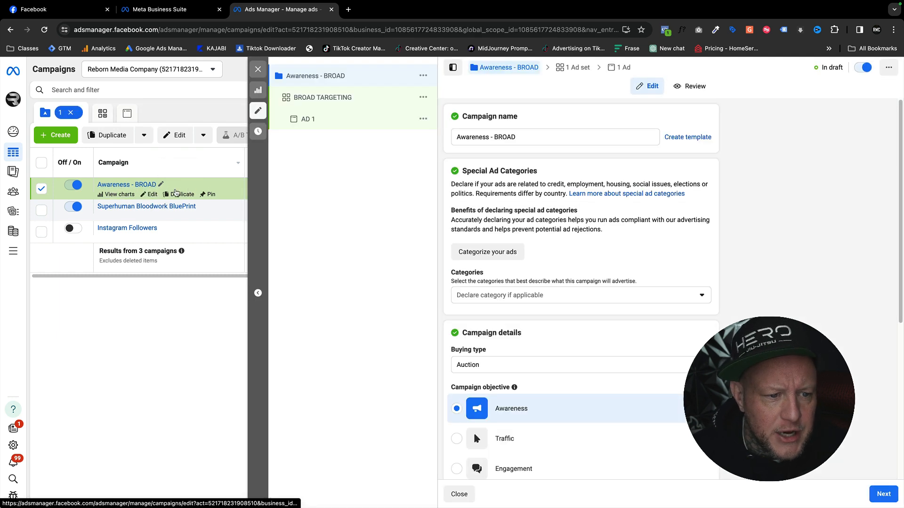
left_click(575, 142)
key("shift+Left")
key("shift+Left")
key("shift+Left")
key("shift+Left")
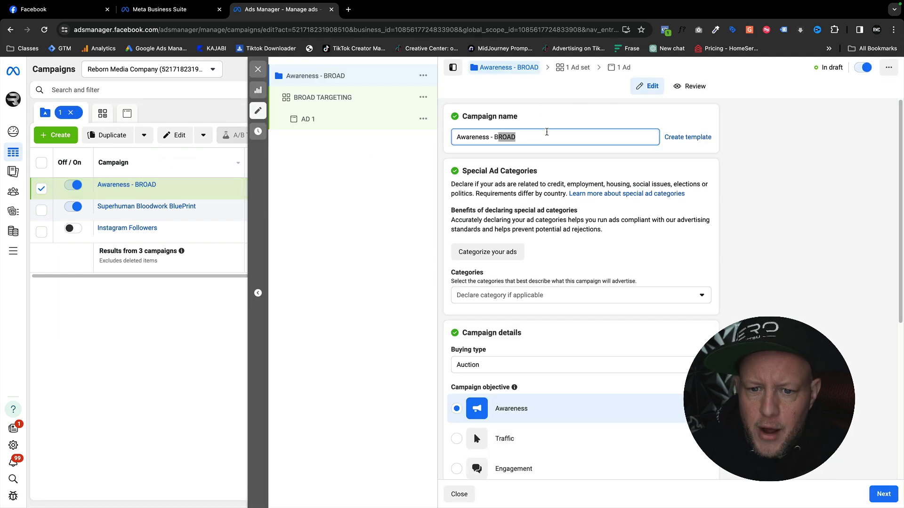
key("BackSpace")
key("BackSpace")
key("BackSpace")
key("BackSpace")
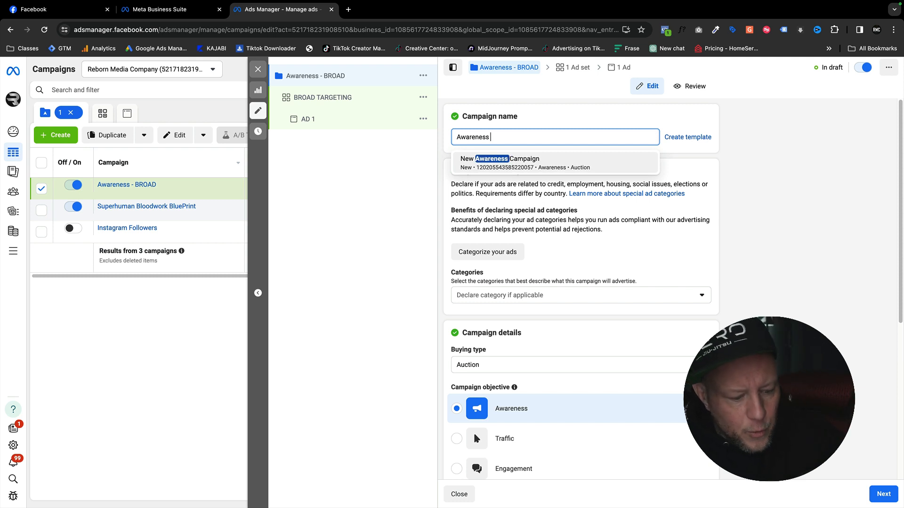
type("Campaig")
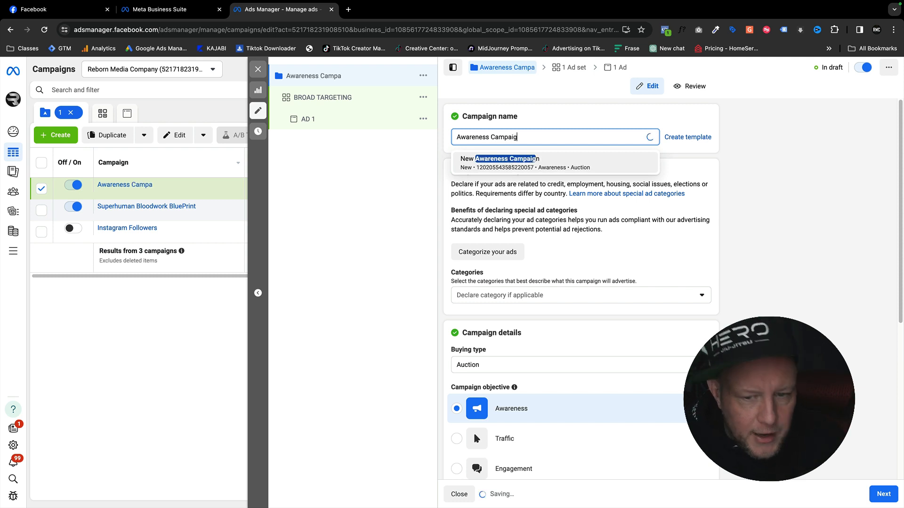
type("ns")
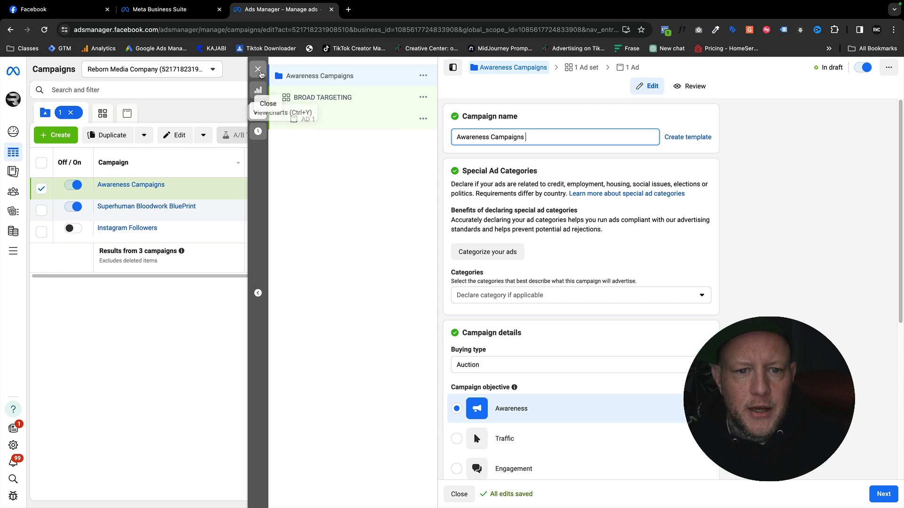
left_click(260, 71)
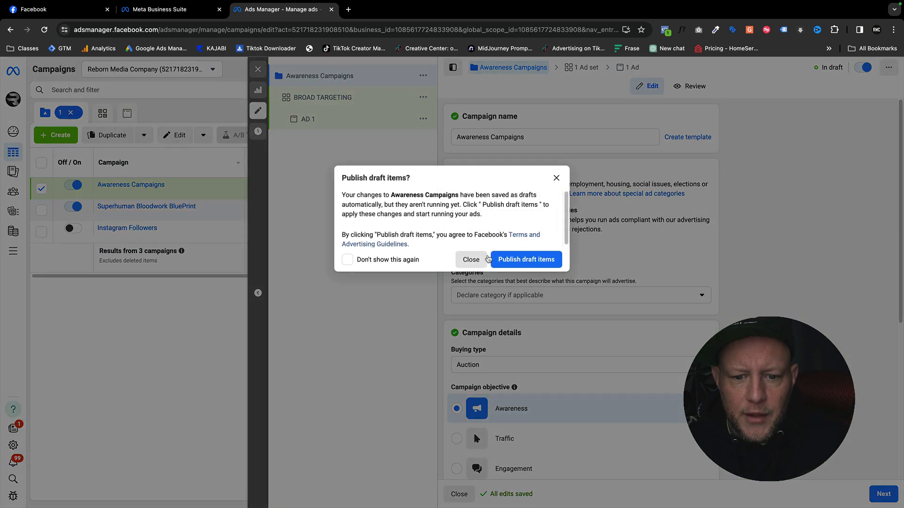
left_click(486, 258)
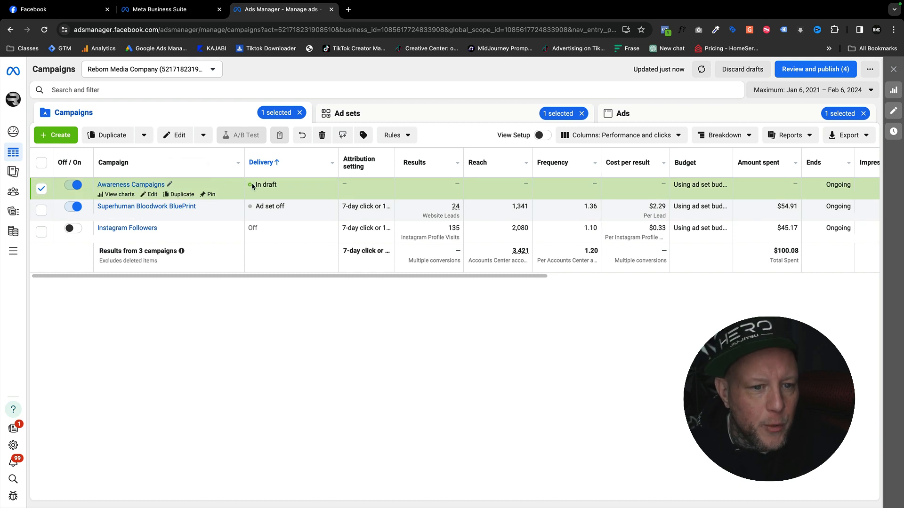
View the ad set list of the selected awareness campaign, and return to the campaign list.
left_click(344, 113)
mouse_move(229, 198)
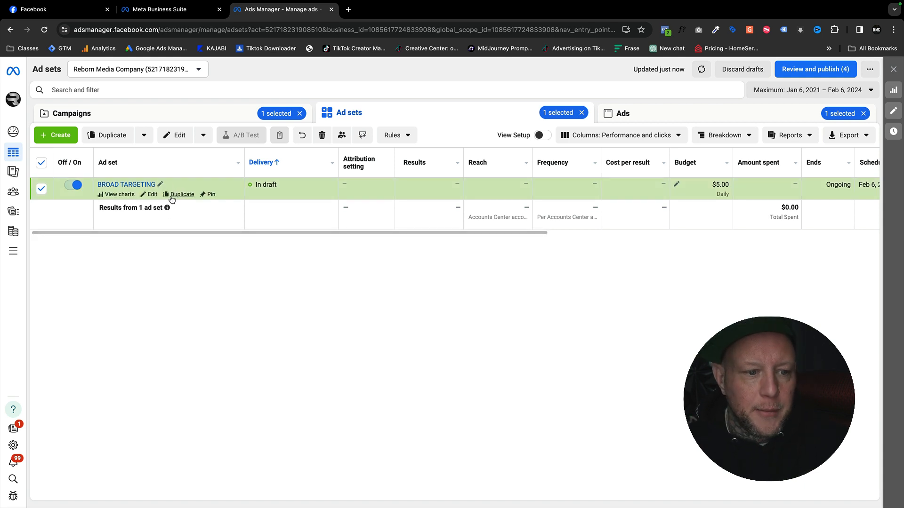
mouse_move(163, 197)
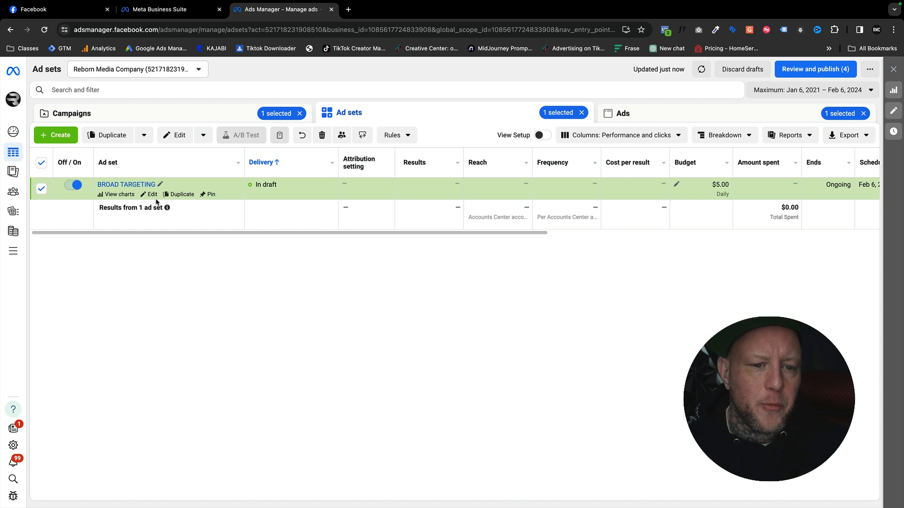
left_click(159, 118)
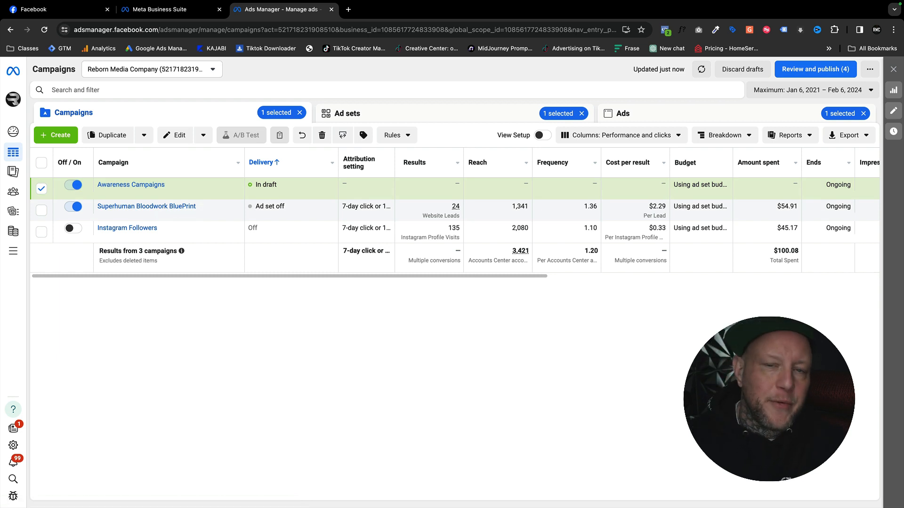
mouse_move(81, 205)
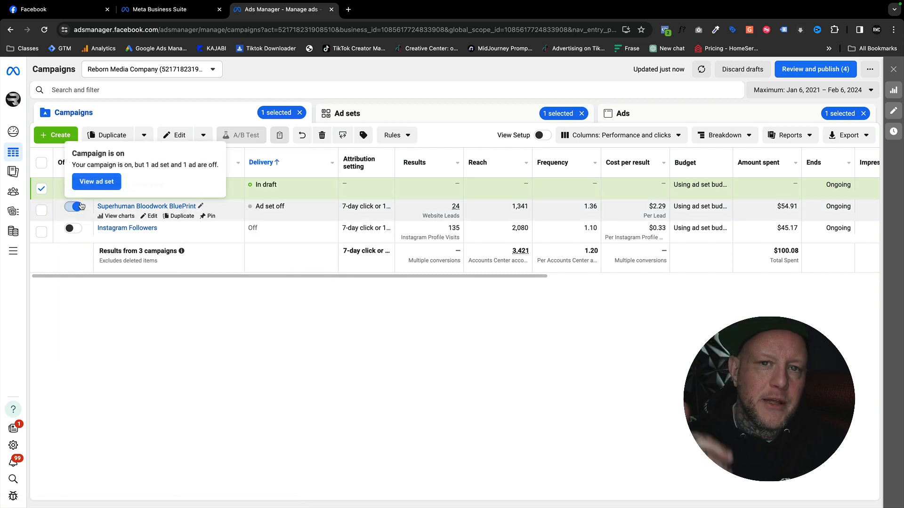